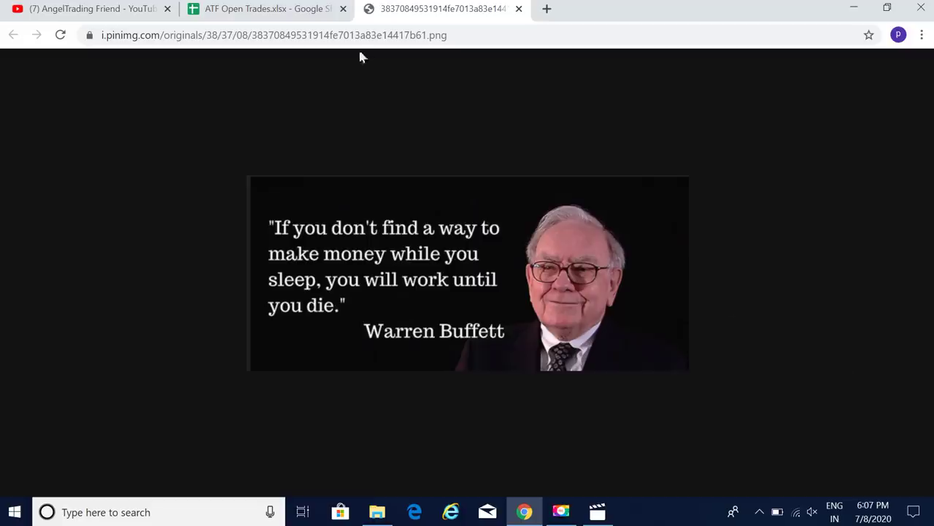
Step: Bring up the ATF Open Trades July sheet, showing Night total 2000 and DAY total 17000
left_click(293, 11)
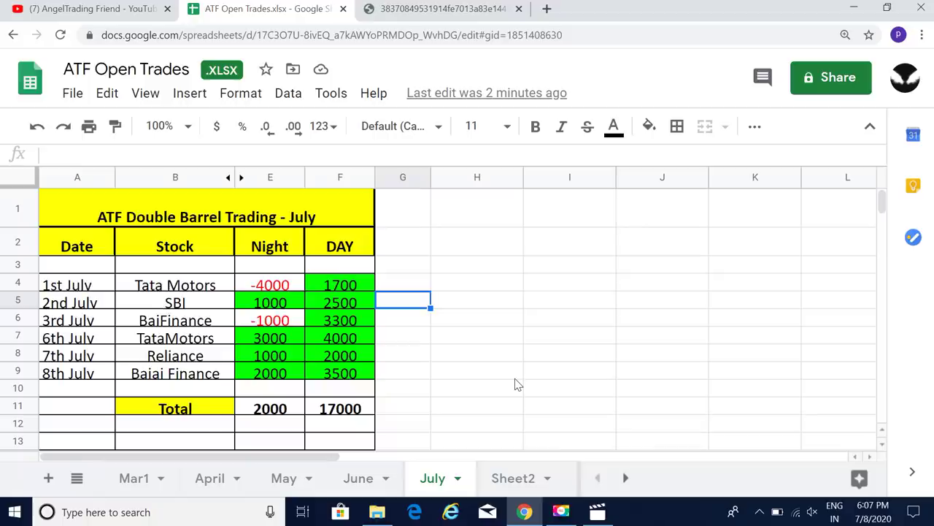
left_click(356, 285)
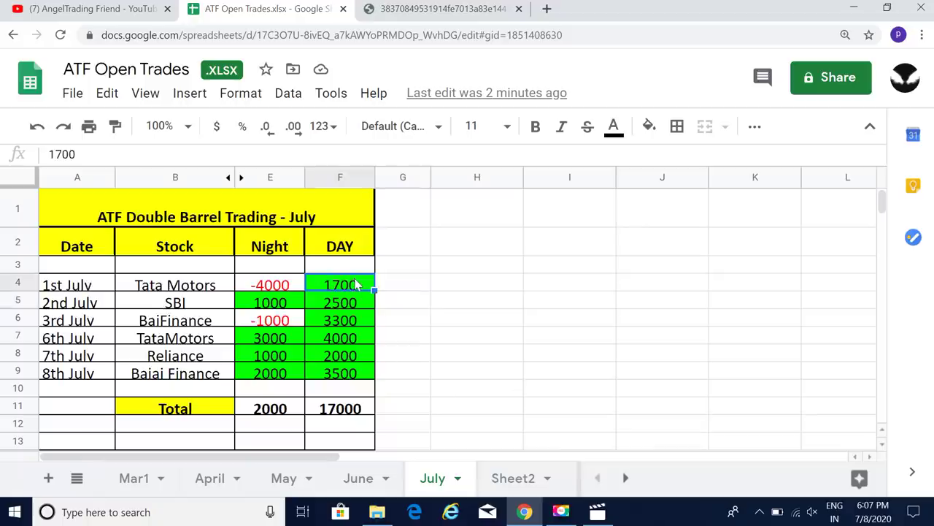
key("Down")
key("Down")
key("Down")
key("Down")
key("Down")
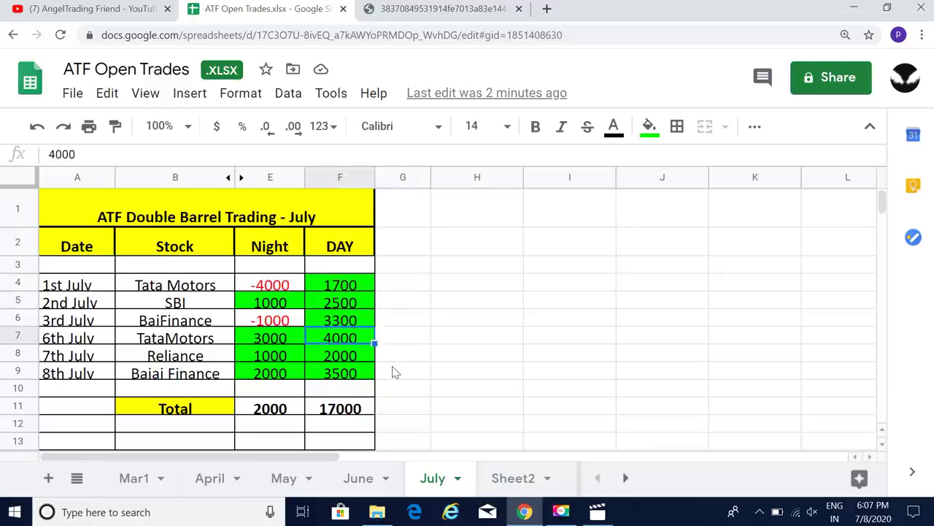
key("Down")
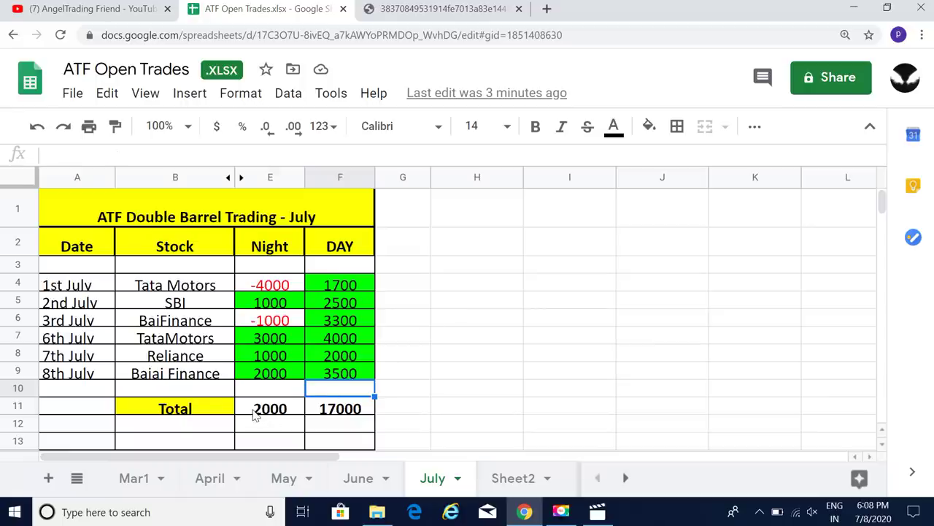
Step: Inspect the Night and DAY SUM formulas in E11:F11, confirm their 19000 sum, then go to YouTube
left_click(254, 415)
left_click(348, 415)
left_click(264, 415)
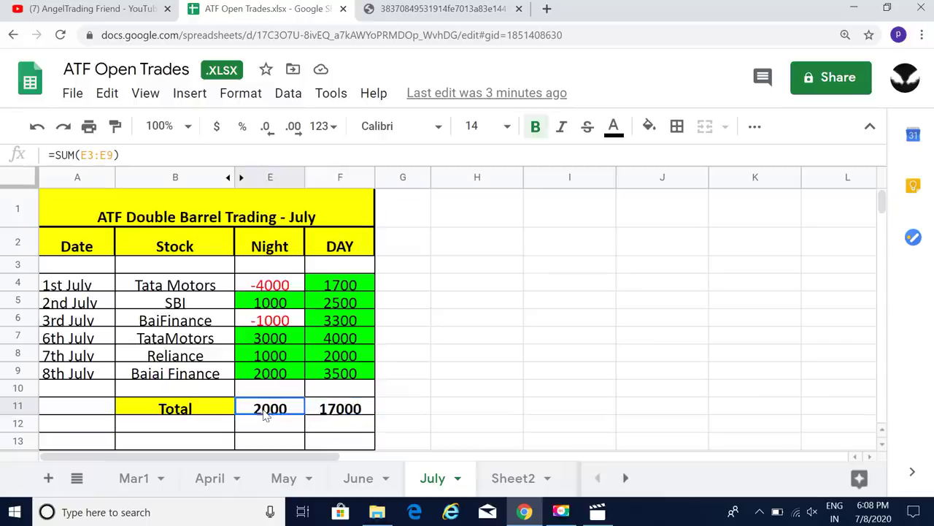
left_click_drag(264, 415, 349, 416)
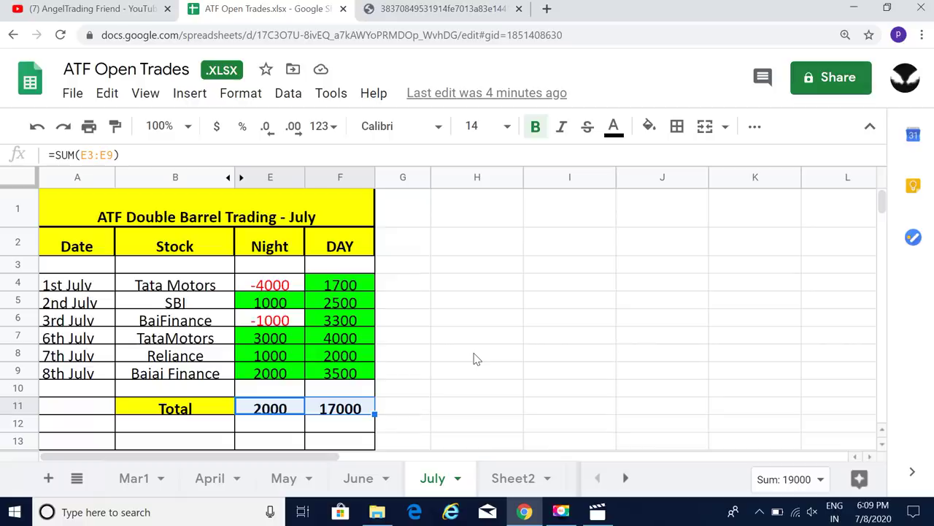
left_click(121, 10)
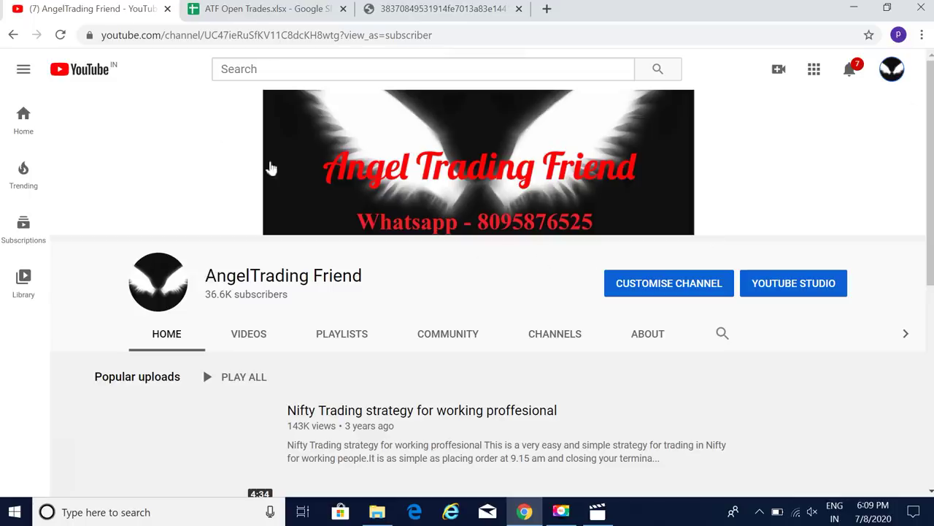
Step: Enter 2000 in the Night cell E10, raising the Night total to 4000
left_click(299, 9)
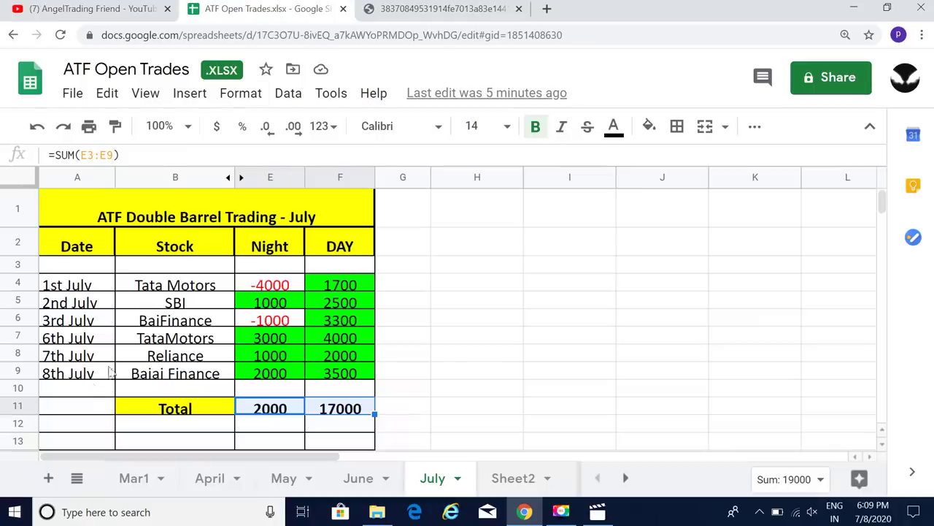
left_click(88, 390)
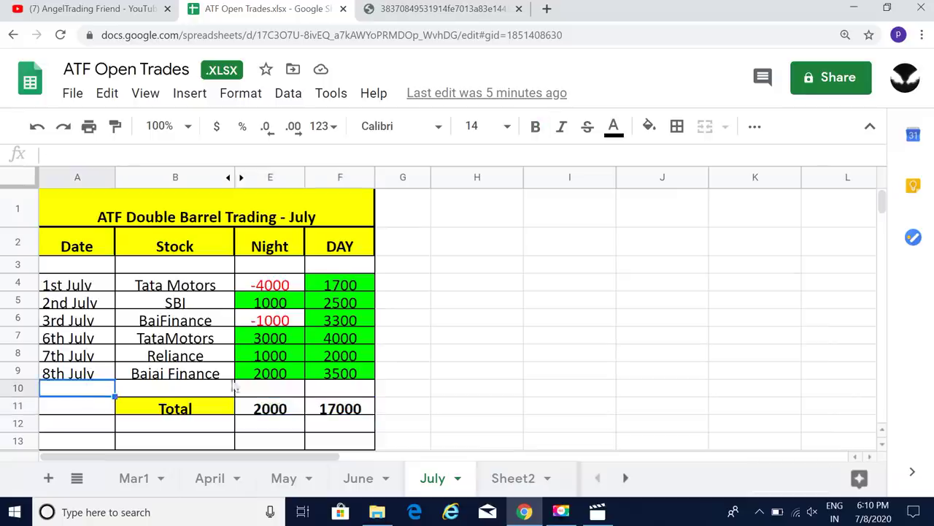
left_click(277, 392)
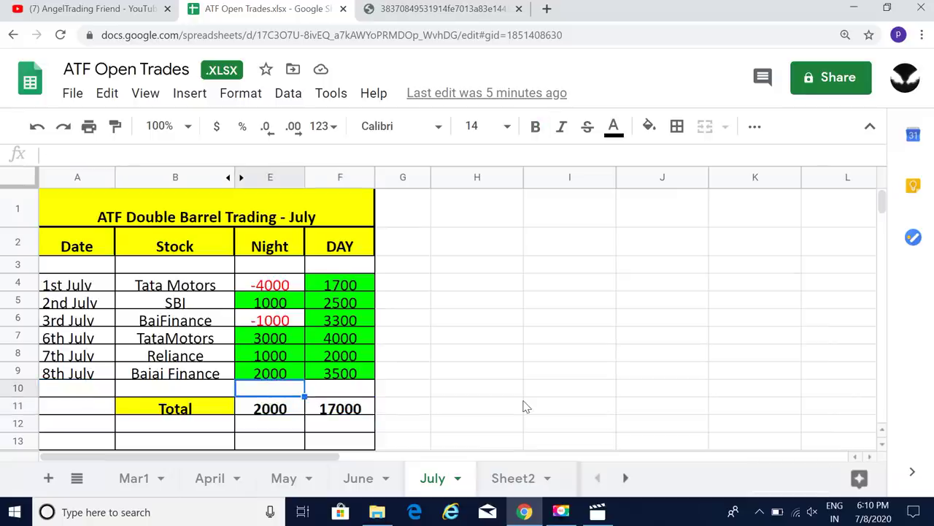
type("2000")
key("Tab")
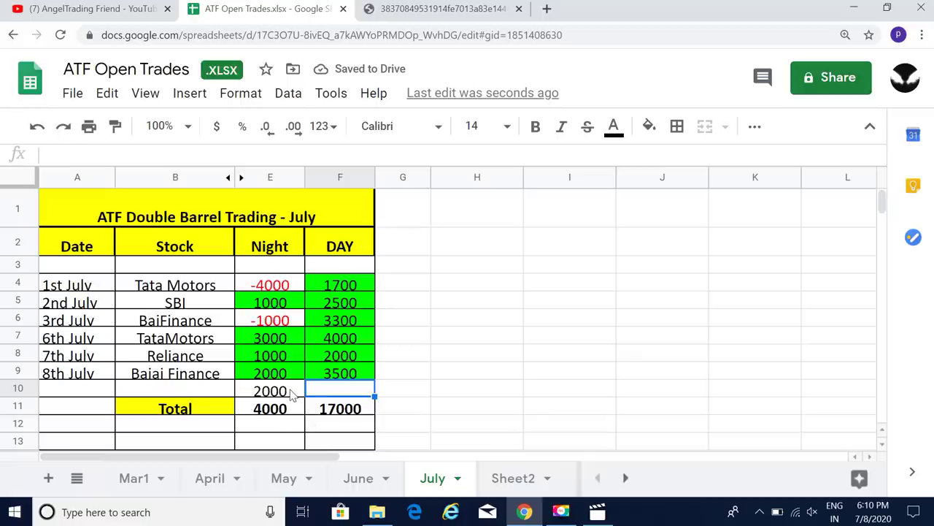
Step: Clear the 2000 from E10 again and bring up the Upstox positions video
left_click(292, 395)
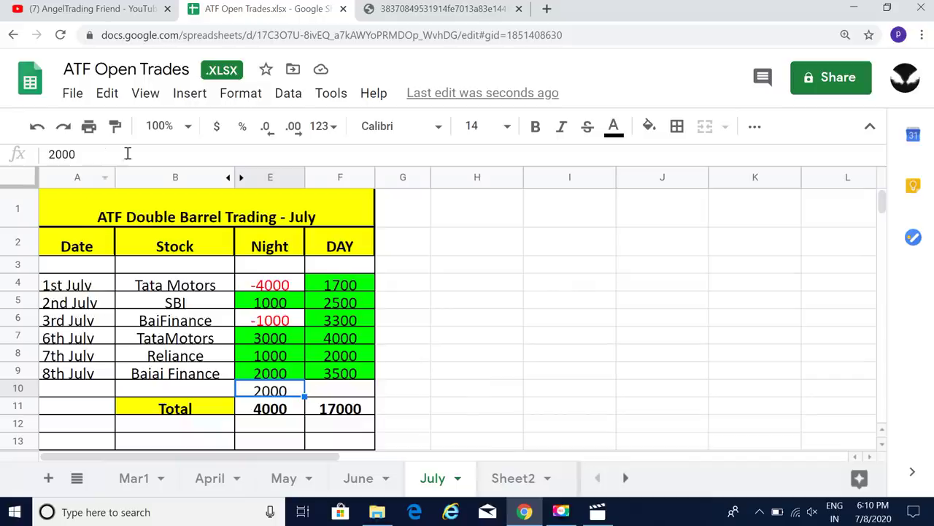
key("BackSpace")
key("BackSpace")
key("BackSpace")
key("BackSpace")
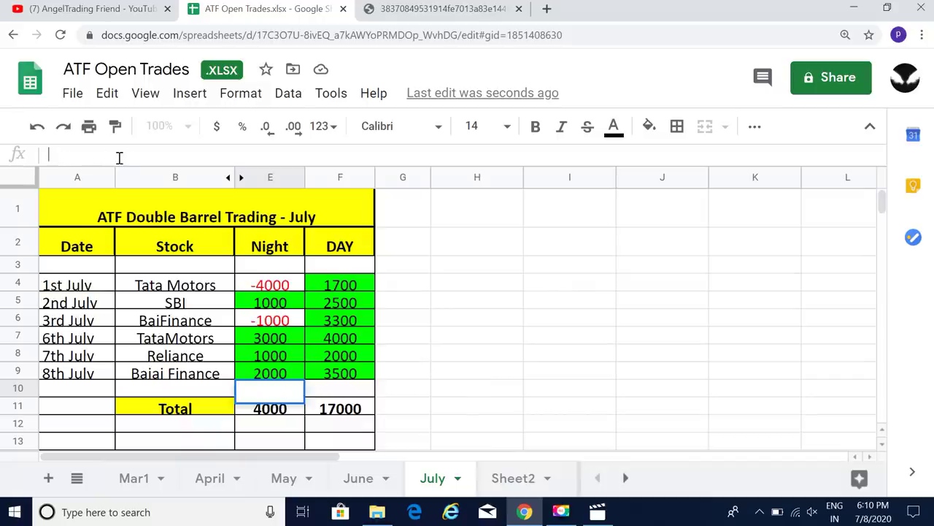
left_click(501, 318)
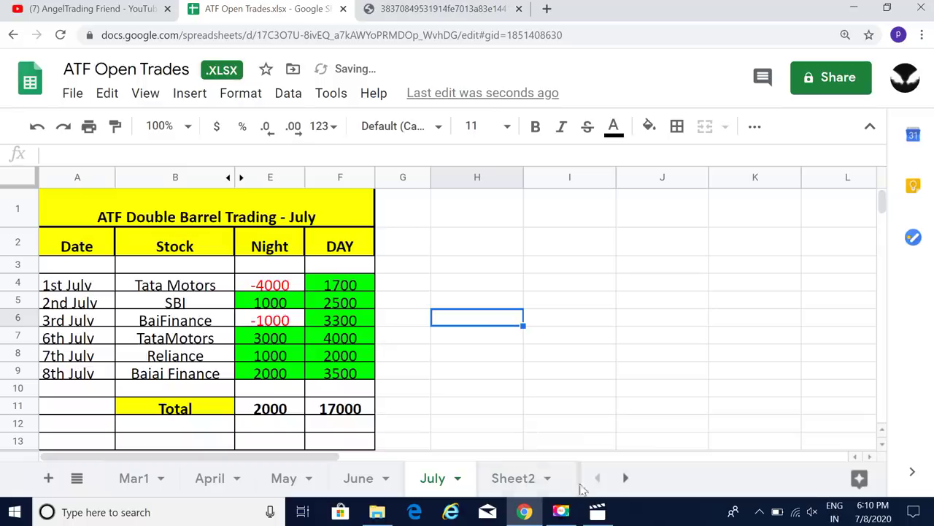
left_click(597, 513)
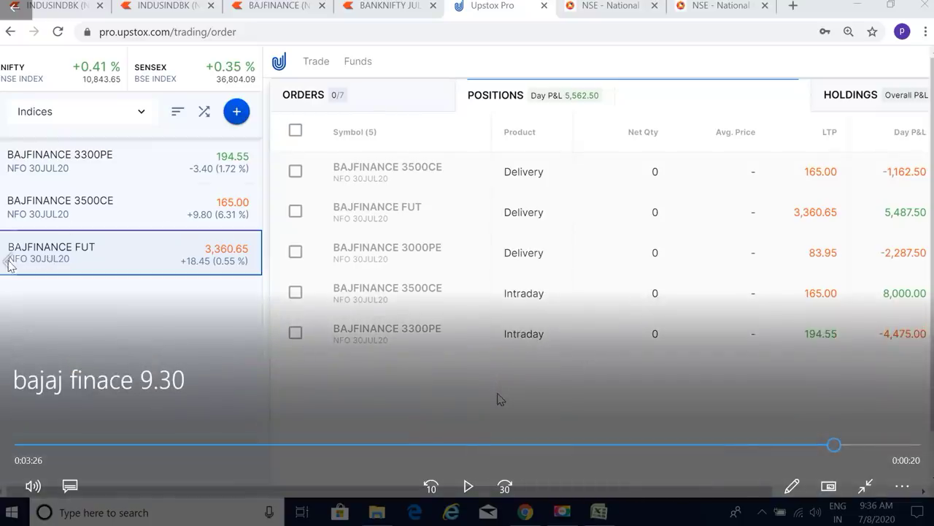
Step: Play and pause the 'bajafin3.30' Bajaj Finance futures chart recording, then return to the spreadsheet
left_click(4, 264)
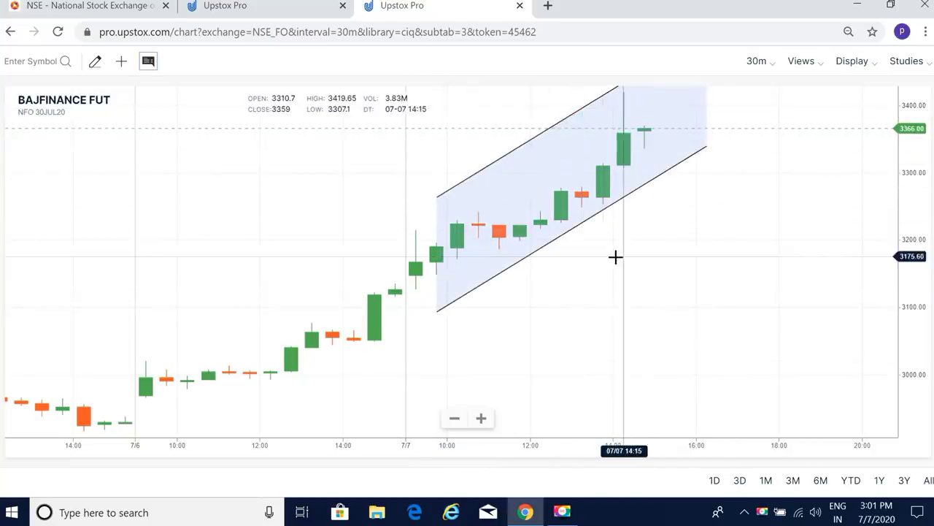
mouse_move(616, 257)
left_mouse_down()
mouse_move(559, 369)
mouse_move(698, 242)
left_mouse_up()
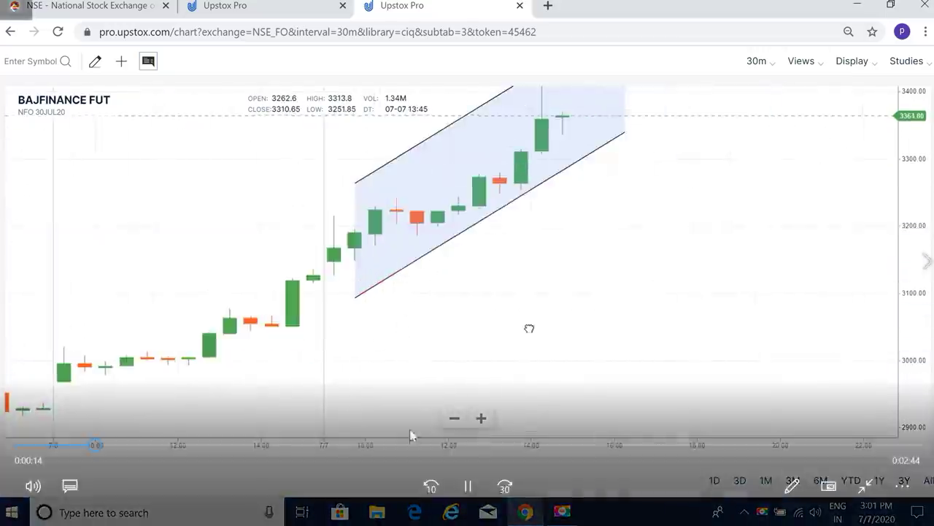
left_click(468, 485)
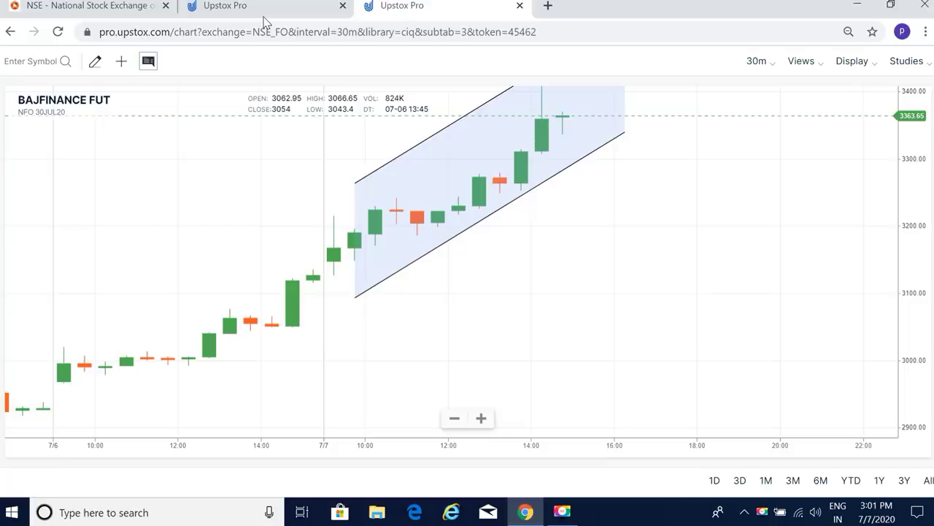
mouse_move(63, 142)
mouse_move(407, 417)
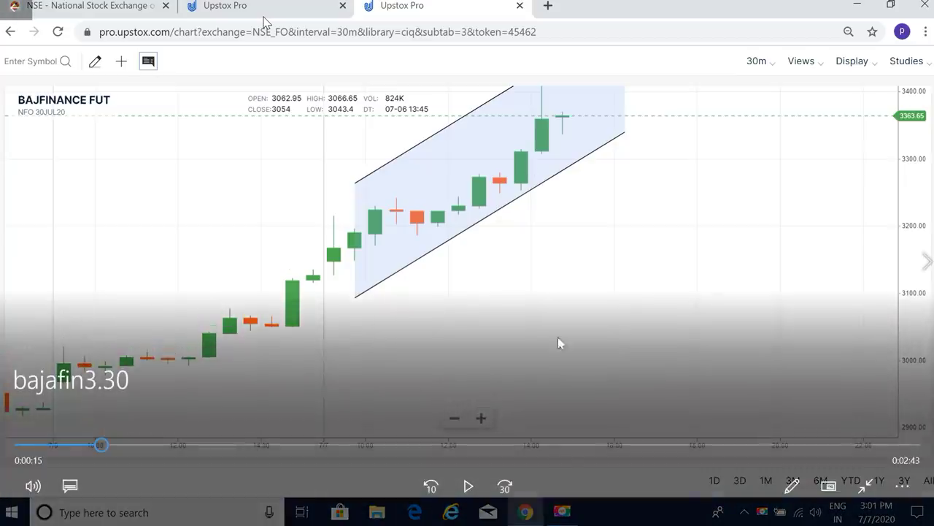
key("alt+Tab")
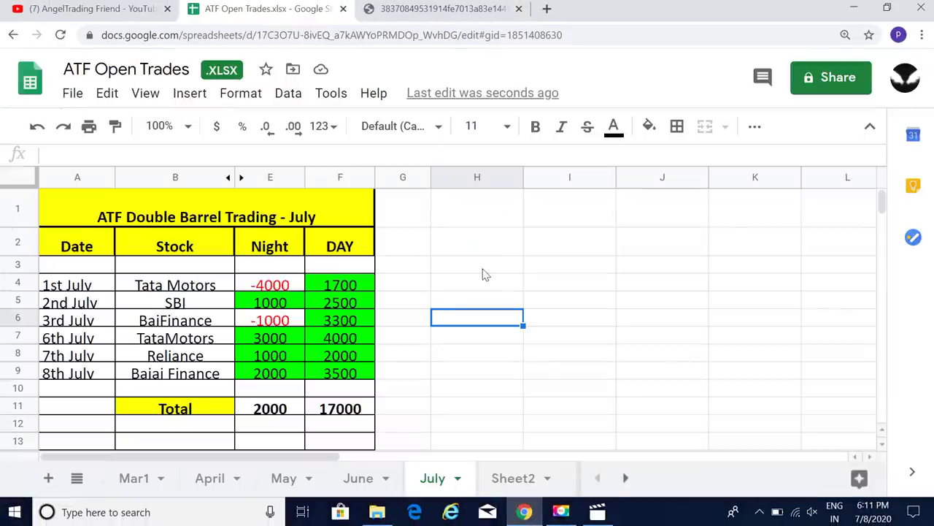
Step: Review the 3rd and 8th July Bajaj Finance trades, then the 26May and 28May entries on the June sheet
left_click(165, 326)
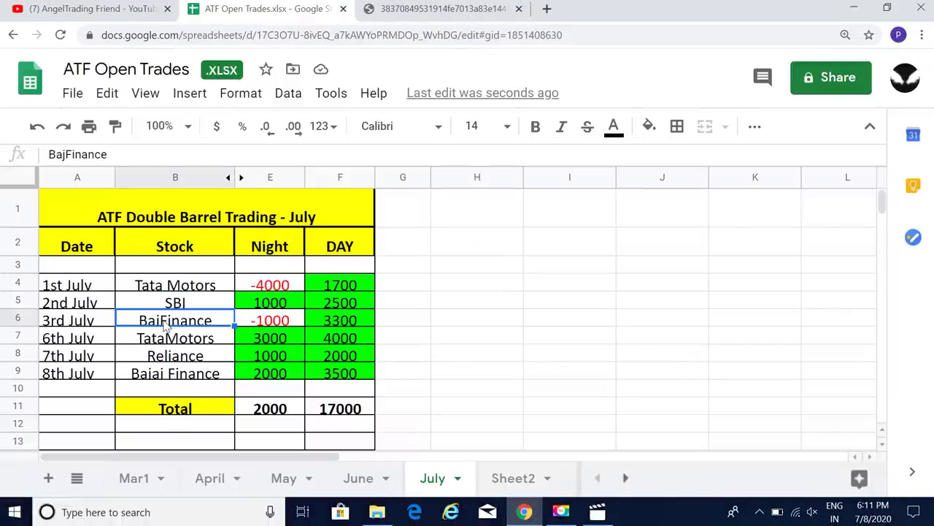
left_click(169, 376)
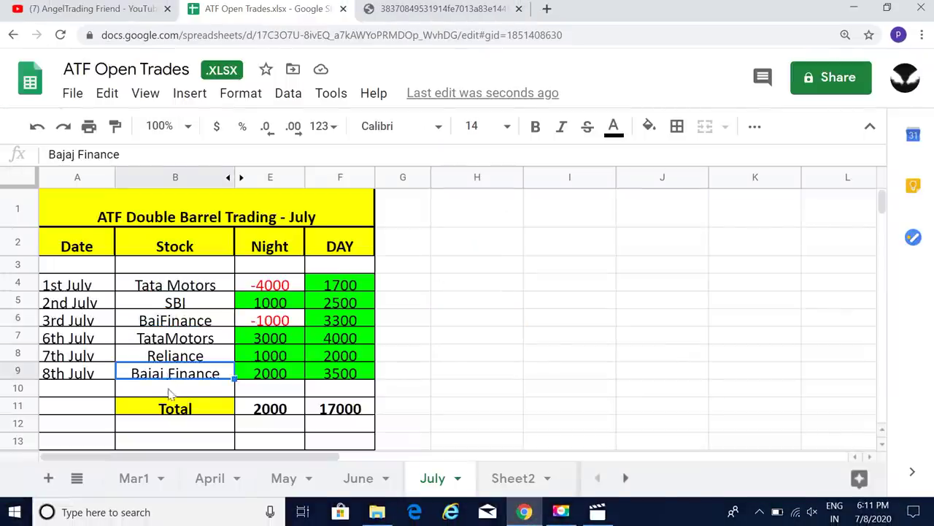
left_click(167, 389)
left_click(369, 479)
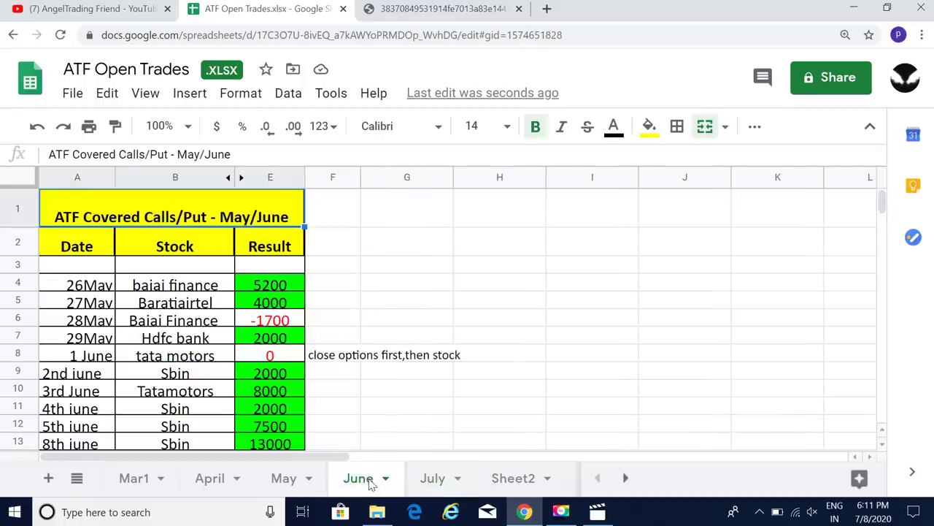
left_click(188, 289)
left_click(177, 315)
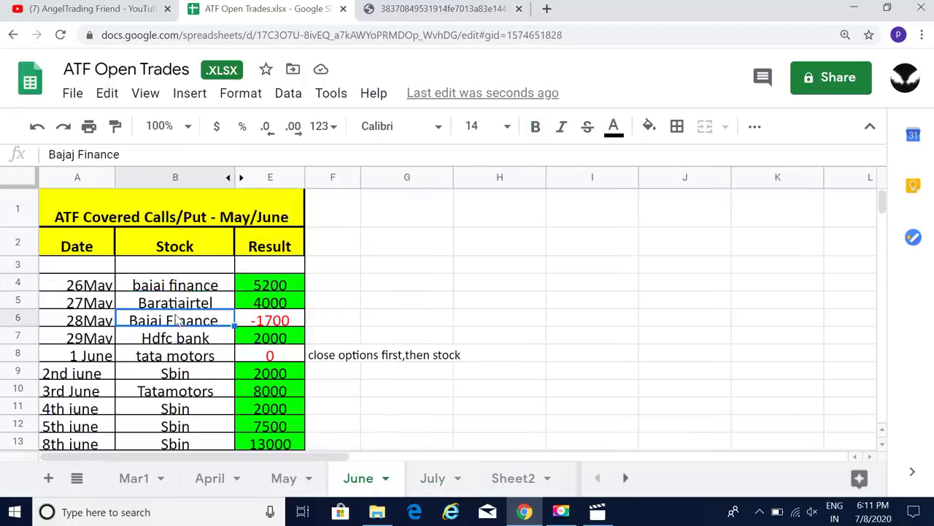
Step: Check the 15, 19, 23 and 25 June Bajaj Finance trade rows
scroll(192, 387, "down", 5)
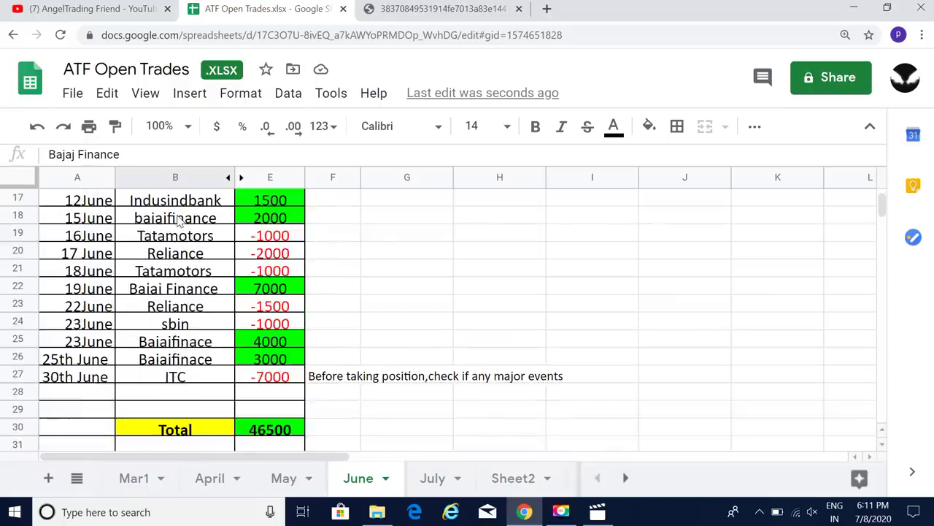
left_click(181, 219)
left_click(183, 290)
left_click(181, 341)
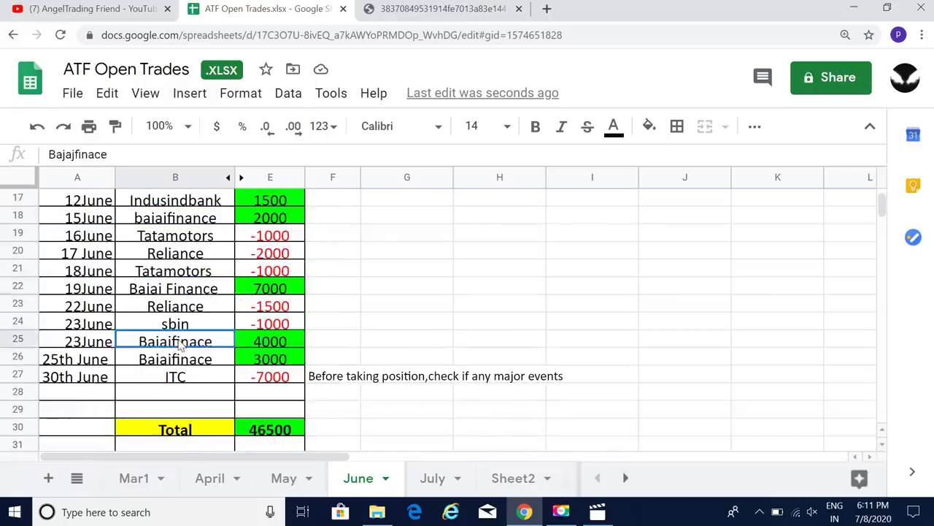
left_click(180, 361)
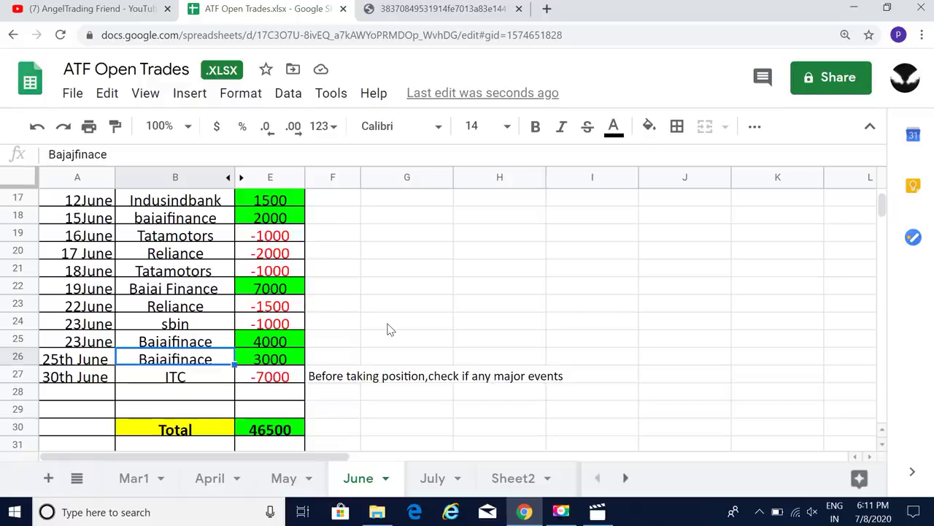
Step: Recheck the June Bajaj Finance rows, then bring up the bajafin3.30 chart recording
left_click(206, 292)
left_click(194, 221)
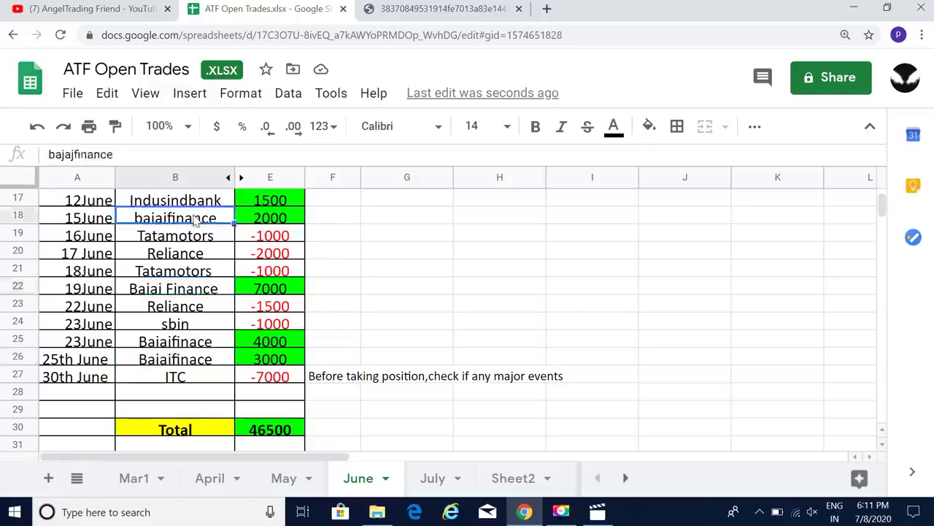
left_click(200, 343)
left_click(198, 361)
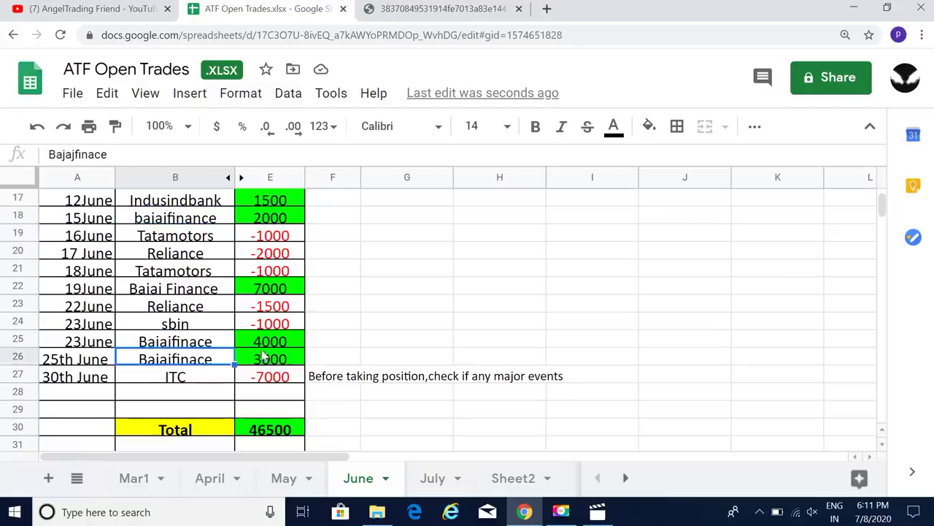
left_click(181, 286)
left_click(162, 223)
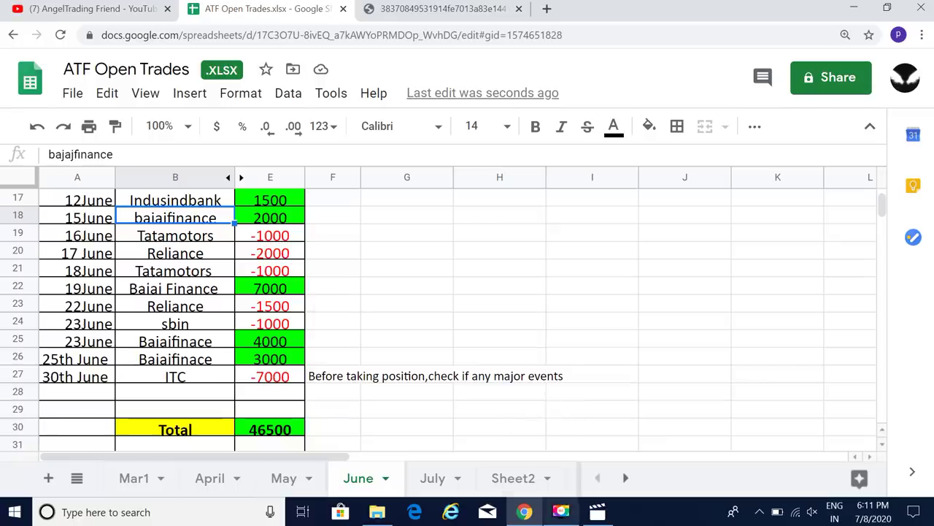
mouse_move(524, 511)
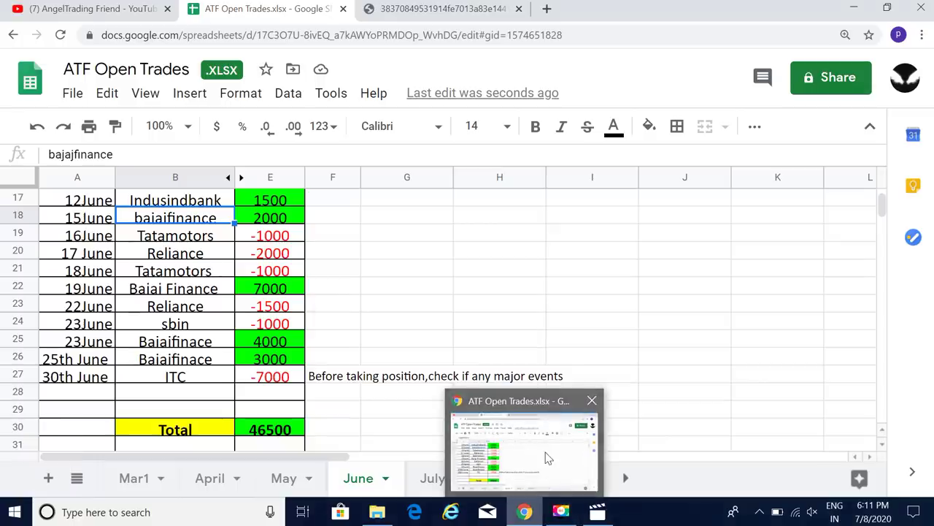
left_click(584, 437)
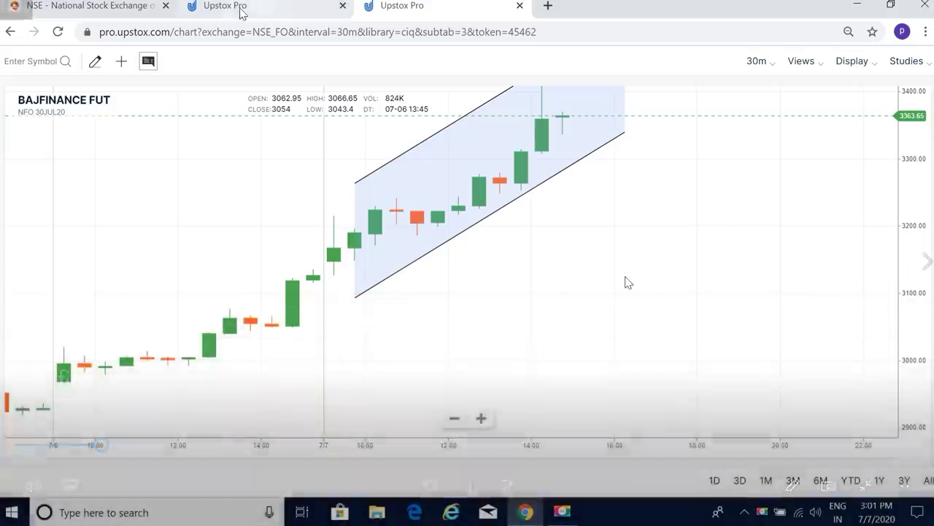
Step: Resume the recording, expand the Upstox Positions panel, and switch to the NSE BAJFINANCE option chain
left_click(241, 14)
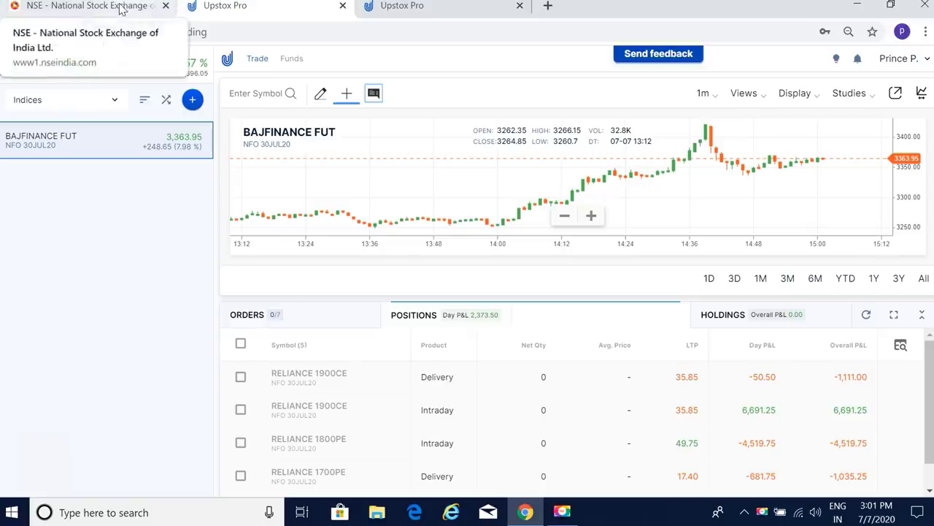
left_click(893, 314)
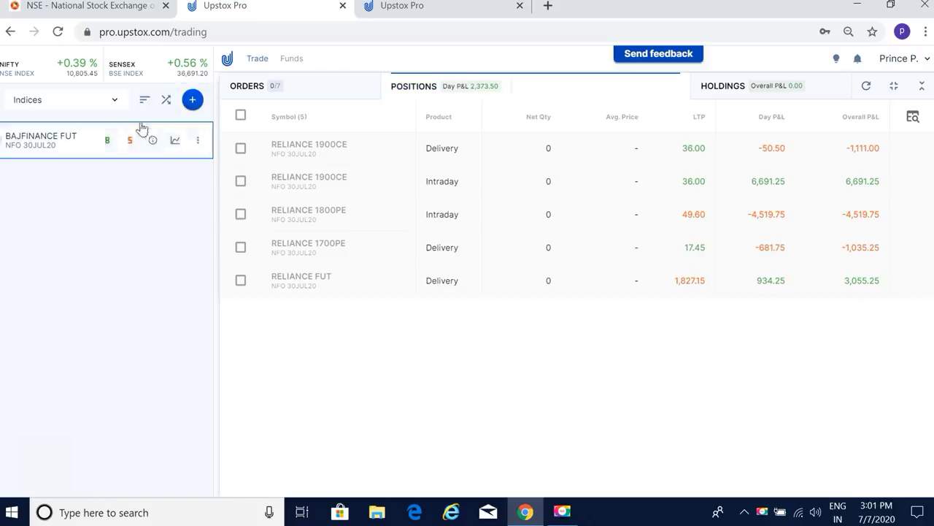
left_click(122, 7)
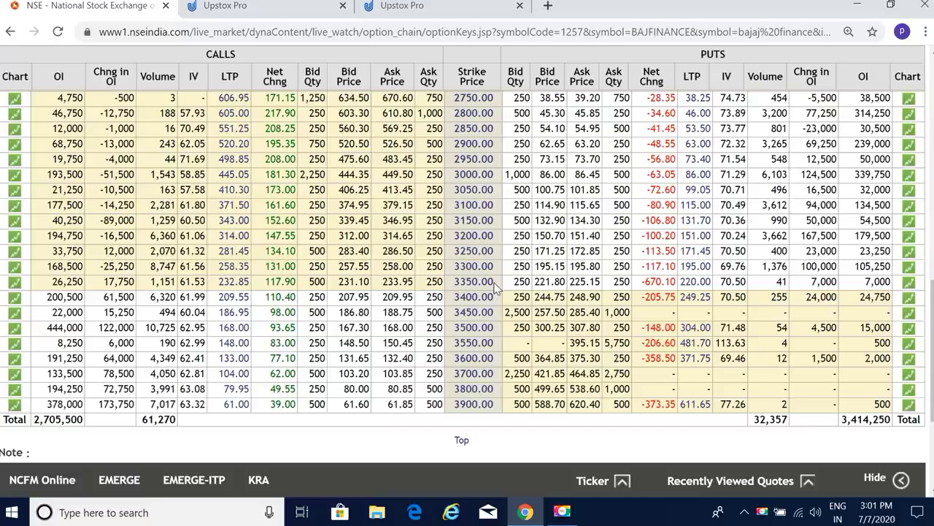
Step: Reload the NSE BAJFINANCE option chain, scroll through its strikes, then go back to Upstox Pro
left_click(59, 31)
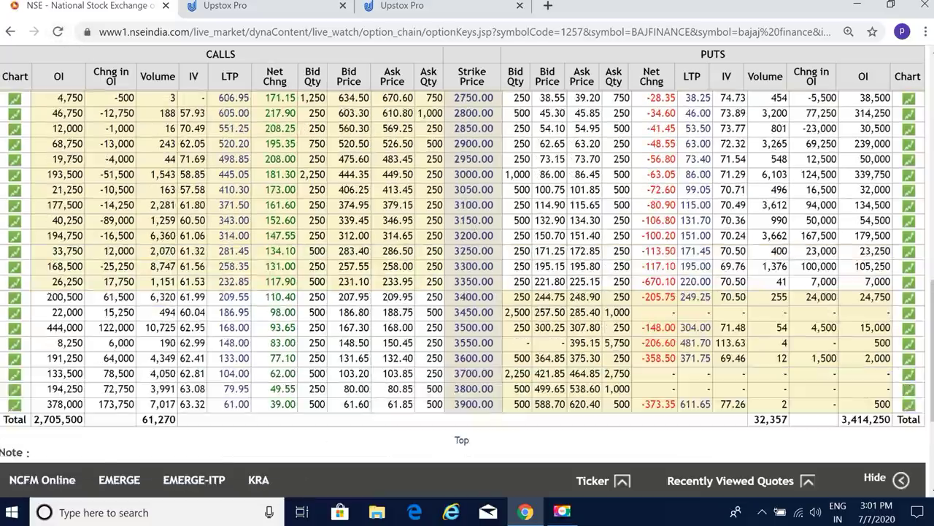
scroll(932, 314, "down", 2)
scroll(498, 288, "up", 1)
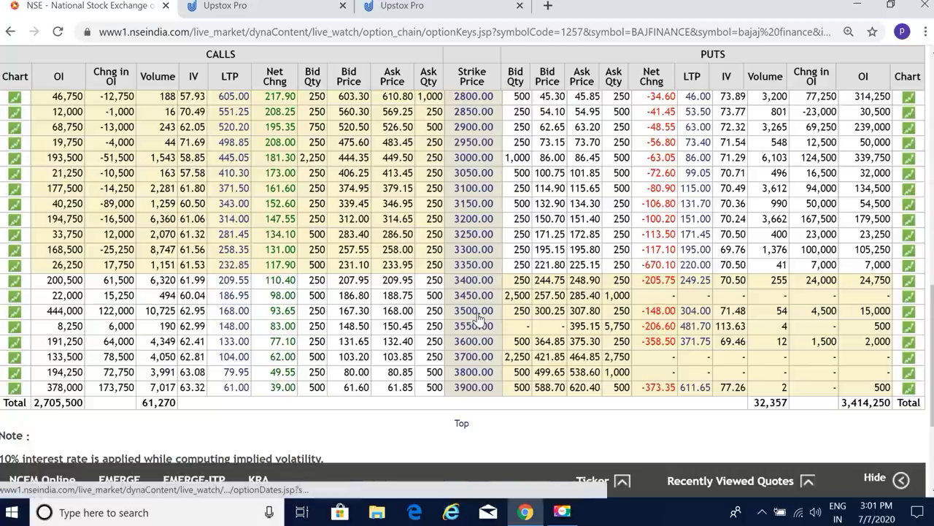
left_click(263, 8)
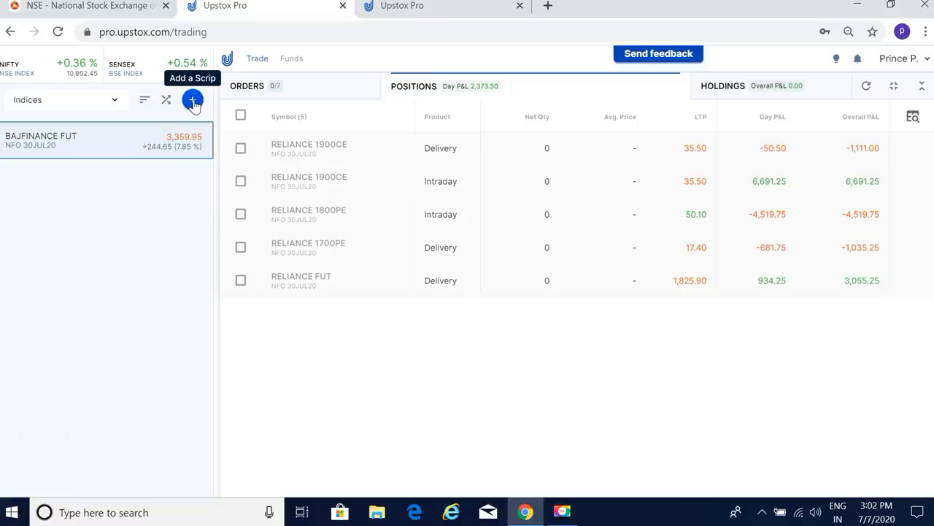
Step: Search options for 'BAJ 3500', adding then removing the wrong BAJAJ-AUTO 3500CE from the watchlist
left_click(192, 102)
left_click(400, 99)
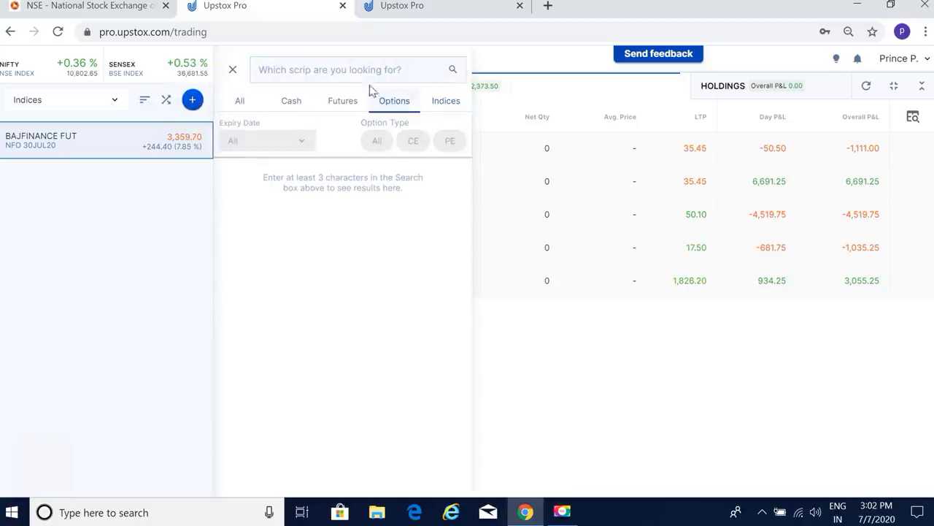
left_click(346, 67)
type("BAJ 3")
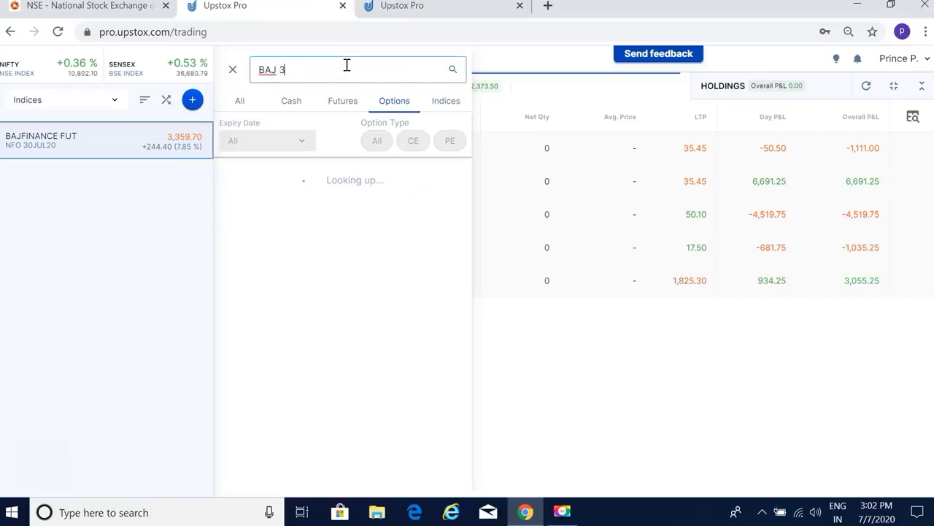
type("500")
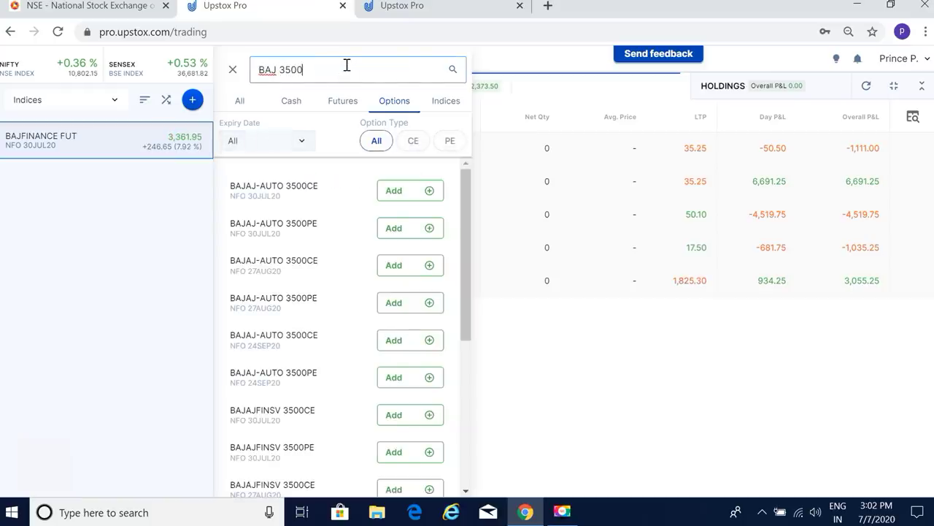
left_click(406, 194)
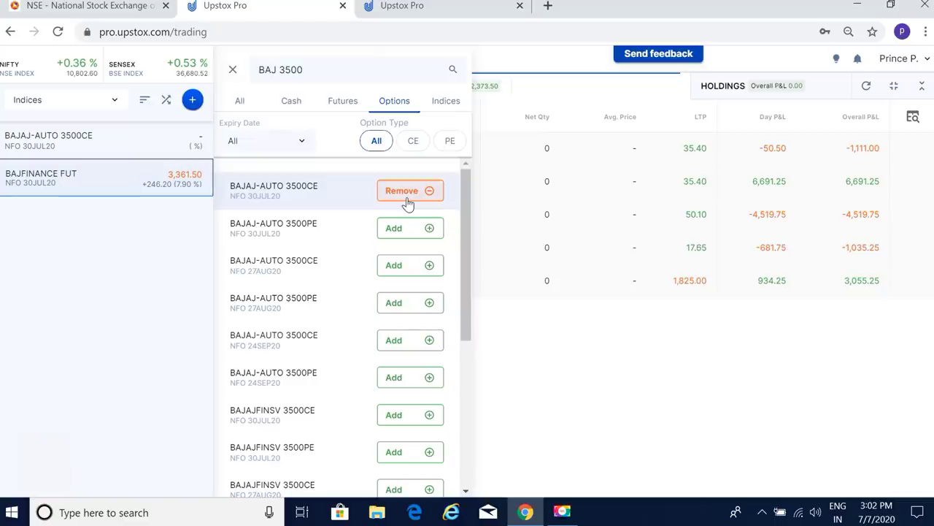
left_click(410, 199)
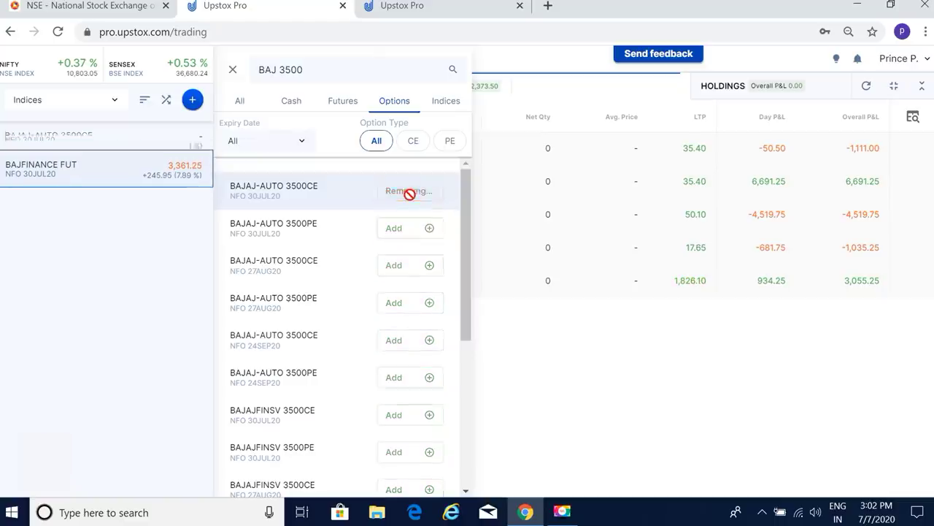
Step: Refine the search to 'BAJFIN 3500' and add BAJFINANCE 3500CE 30JUL20 to the watchlist
left_click(278, 70)
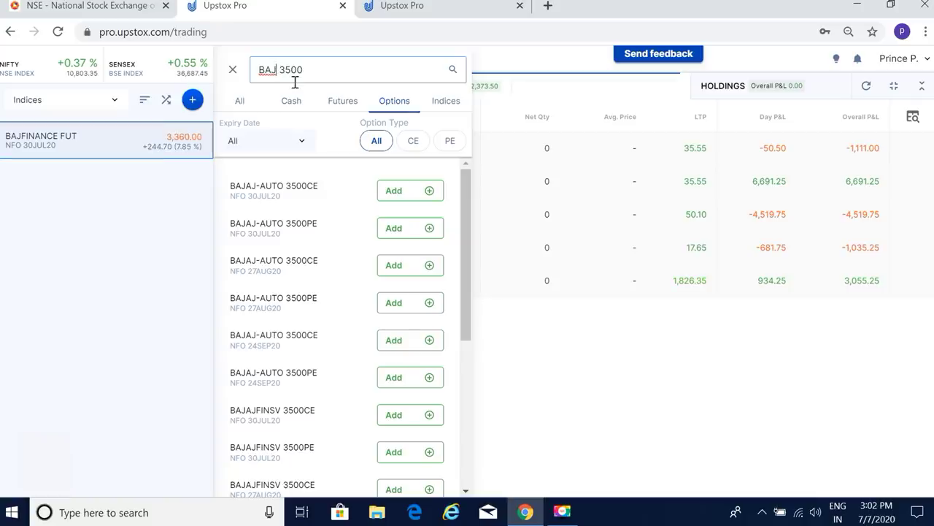
type("FIN")
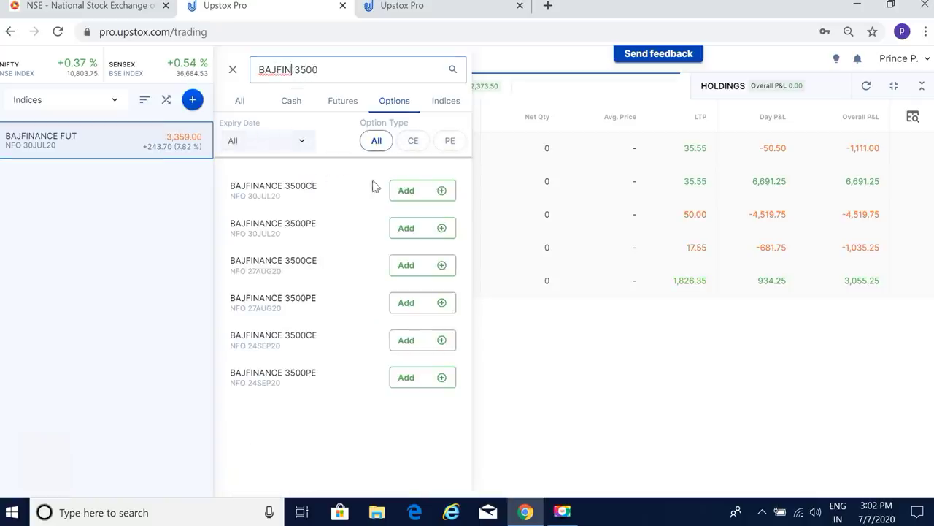
left_click(419, 194)
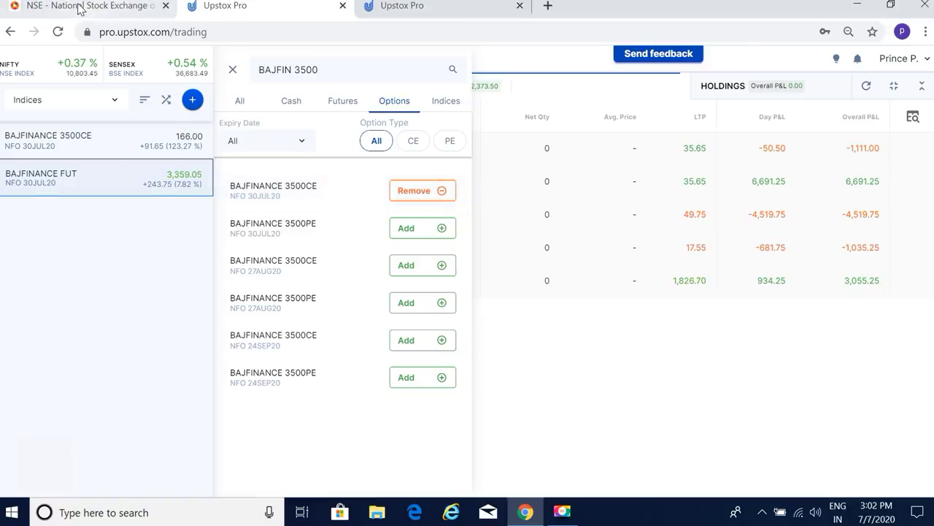
left_click(82, 8)
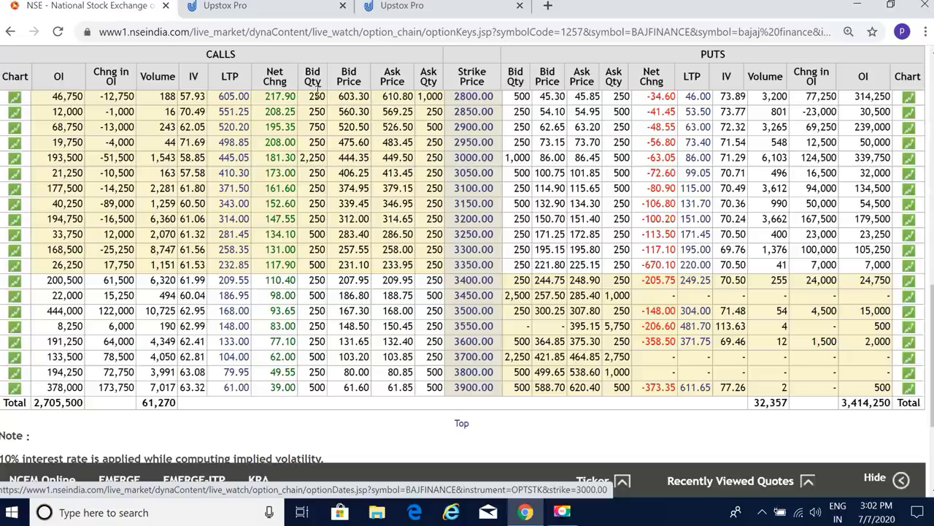
left_click(296, 12)
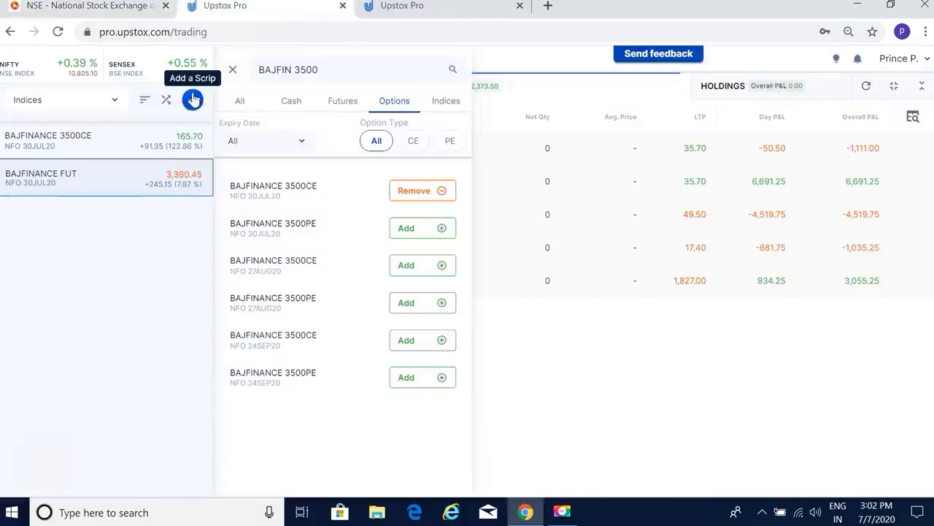
left_click(339, 73)
Step: Change the search to 3000 and add BAJFINANCE 3000PE 30JUL20 to the watchlist
key("BackSpace")
key("BackSpace")
key("BackSpace")
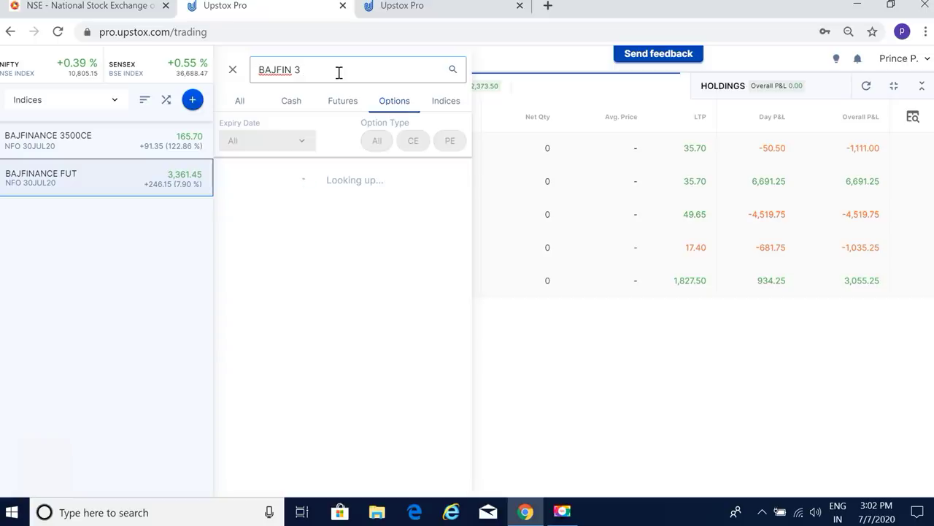
type("000")
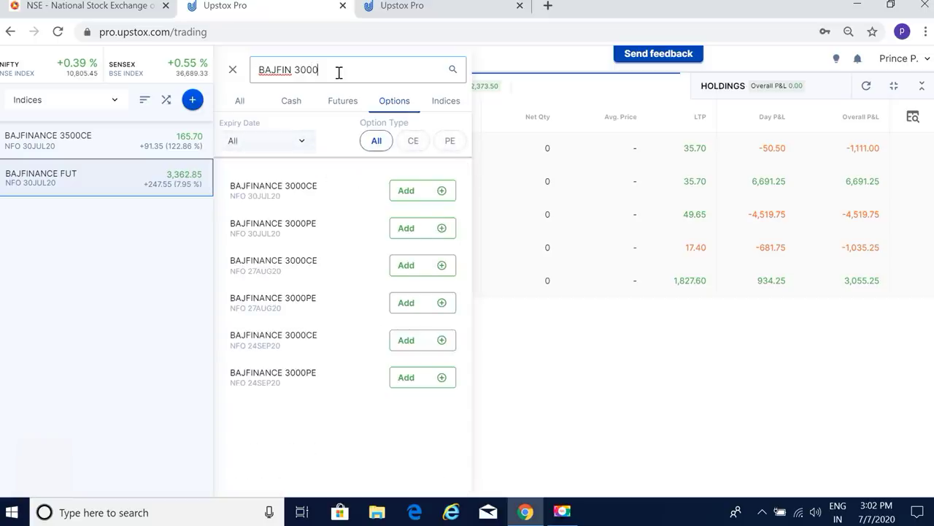
left_click(429, 237)
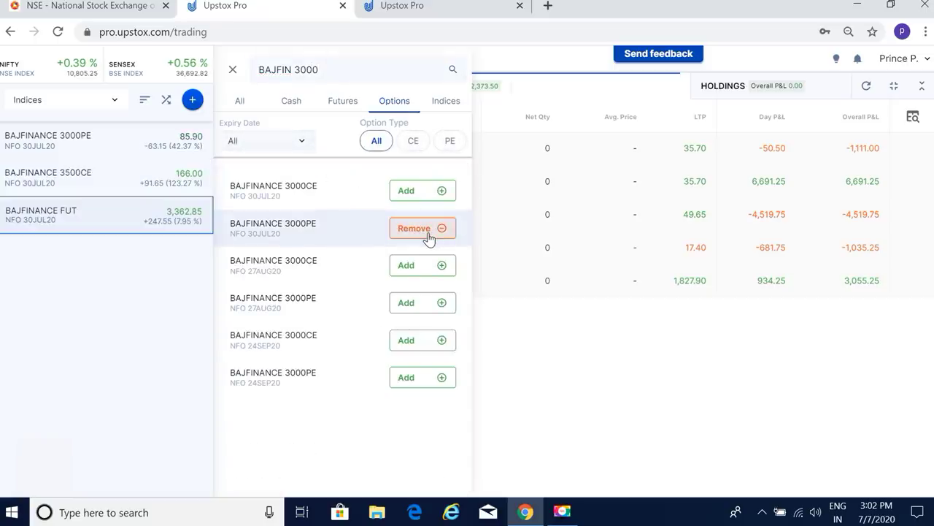
left_click(232, 71)
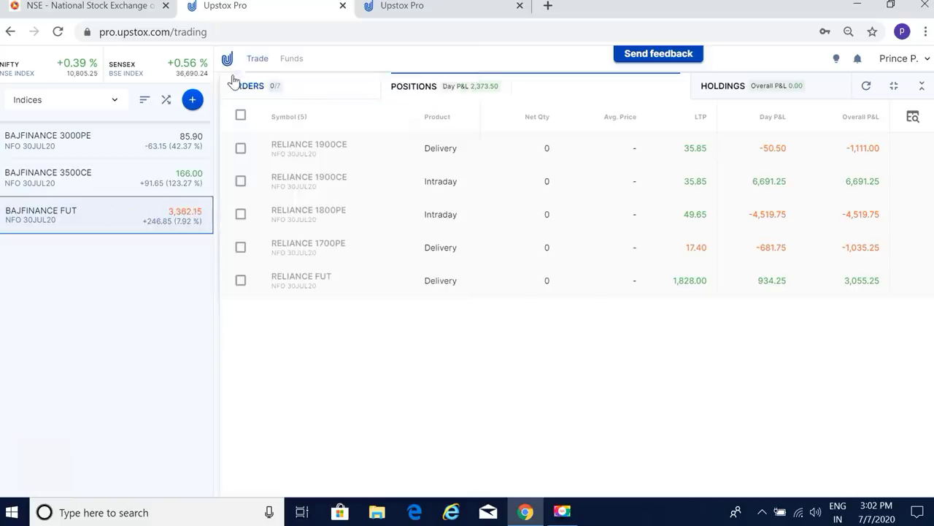
Step: Place a Delivery sell order for 250 BAJFINANCE 3500CE at limit price 166
left_click(133, 179)
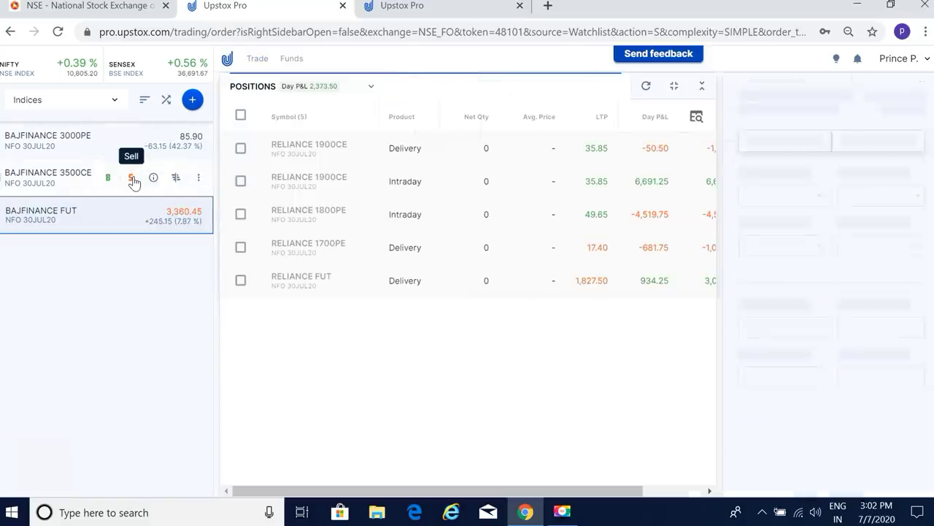
left_click(790, 270)
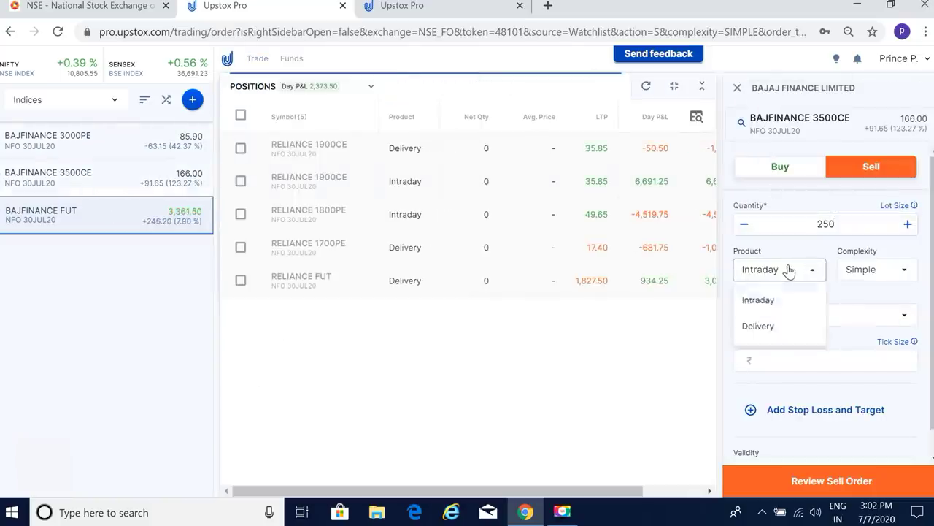
left_click(767, 334)
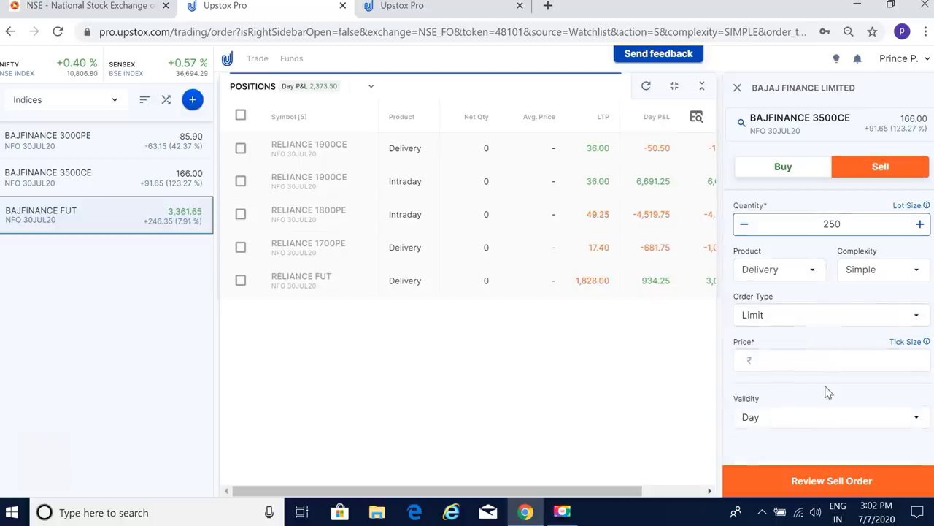
left_click(860, 359)
type("166")
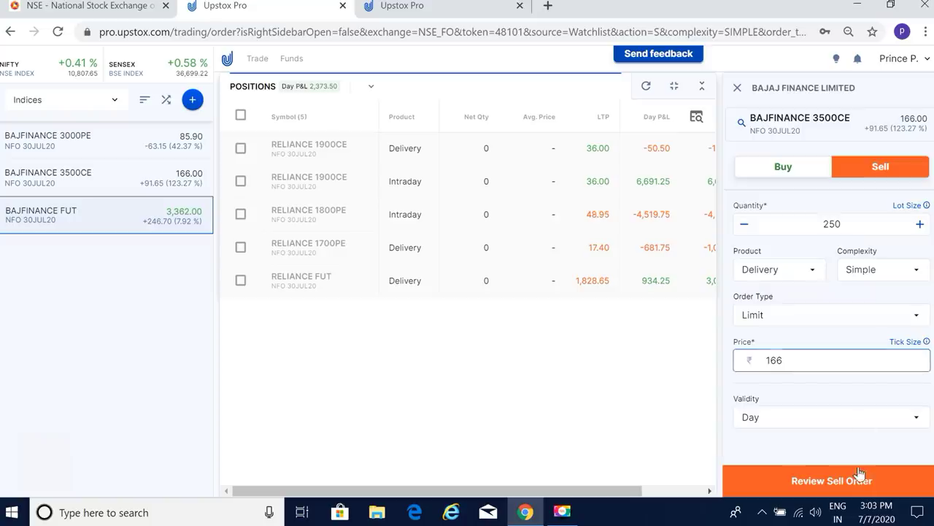
left_click(860, 474)
left_click(851, 331)
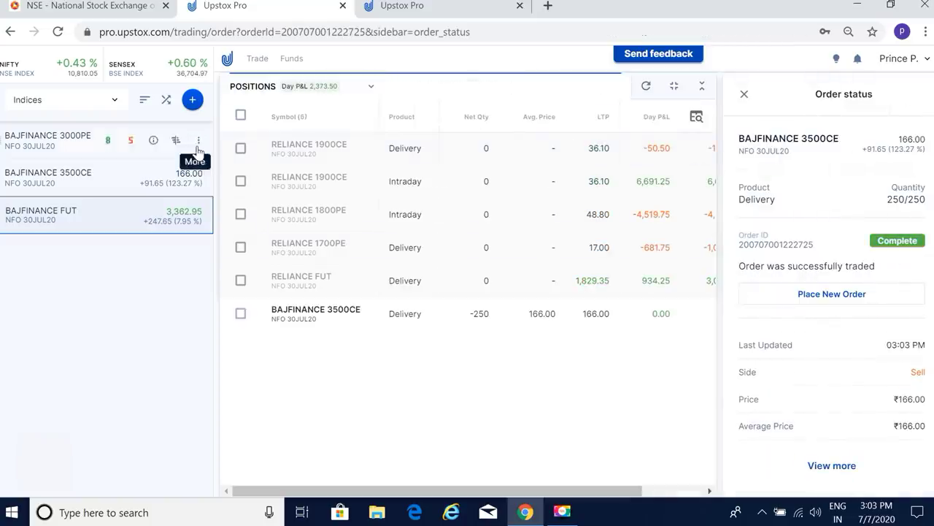
Step: Place a market buy order for 250 BAJFINANCE FUT
left_click(107, 211)
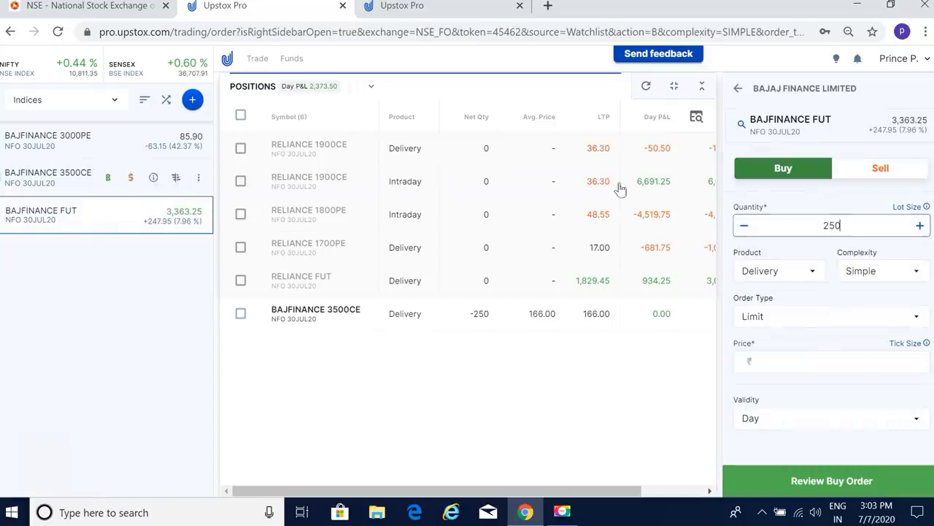
left_click(778, 321)
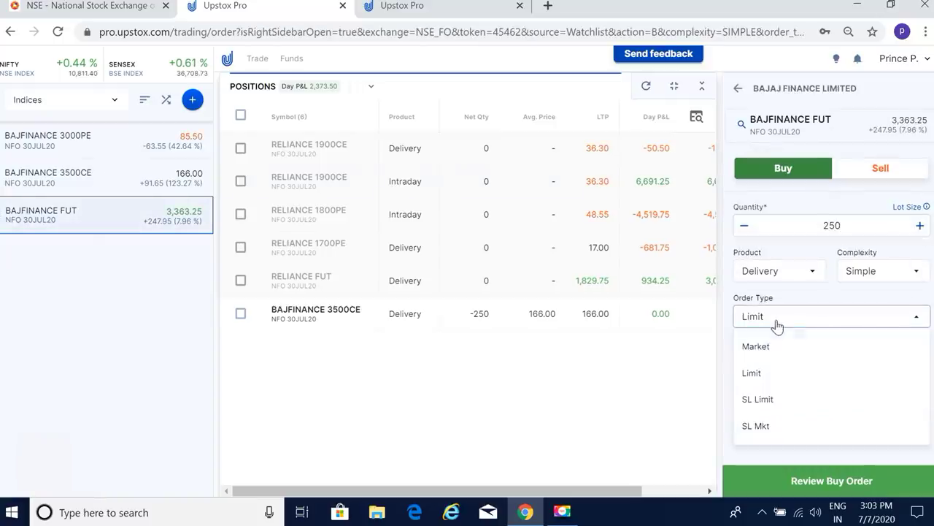
left_click(775, 348)
left_click(828, 480)
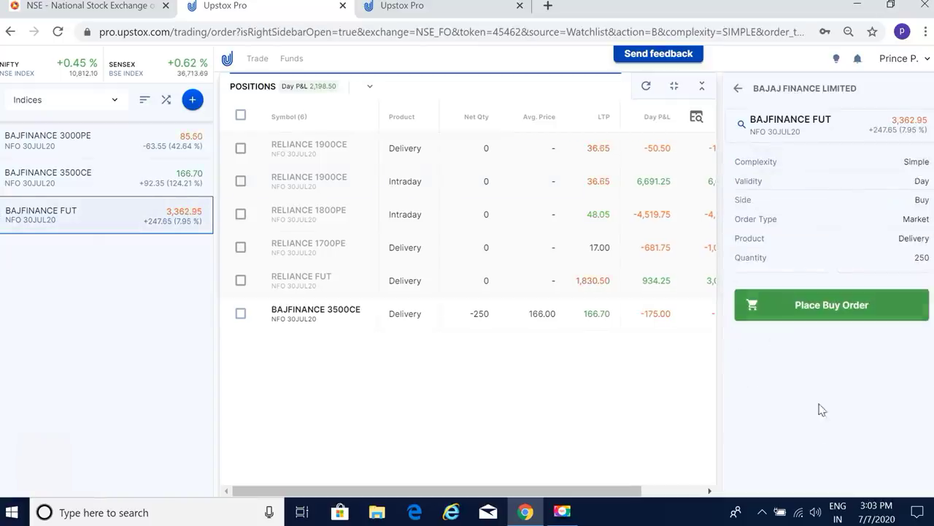
left_click(824, 310)
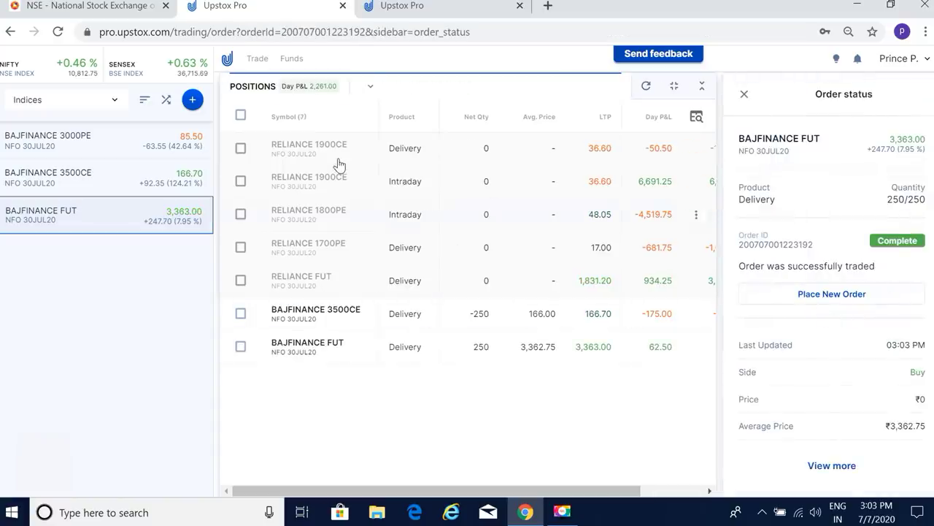
Step: Buy 250 BAJFINANCE 3000PE at limit price 85 and close the order status panel
left_click(108, 140)
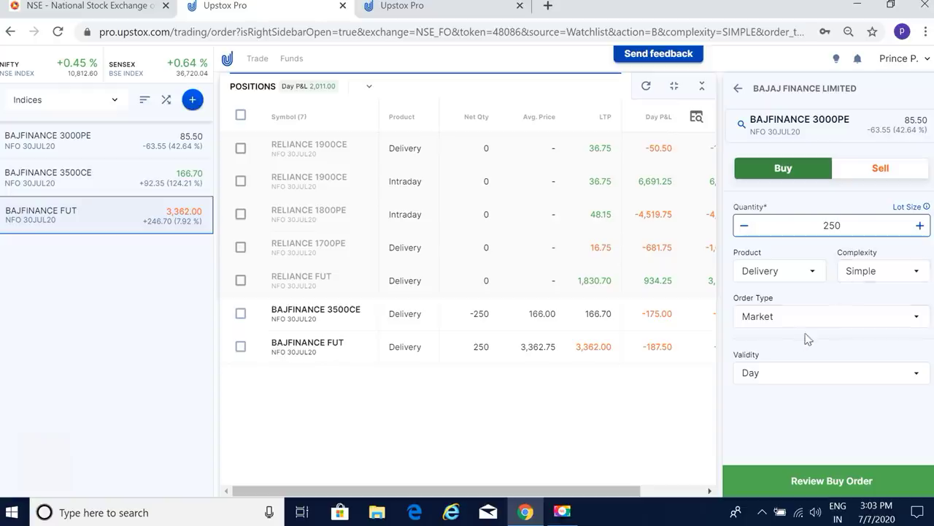
left_click(851, 322)
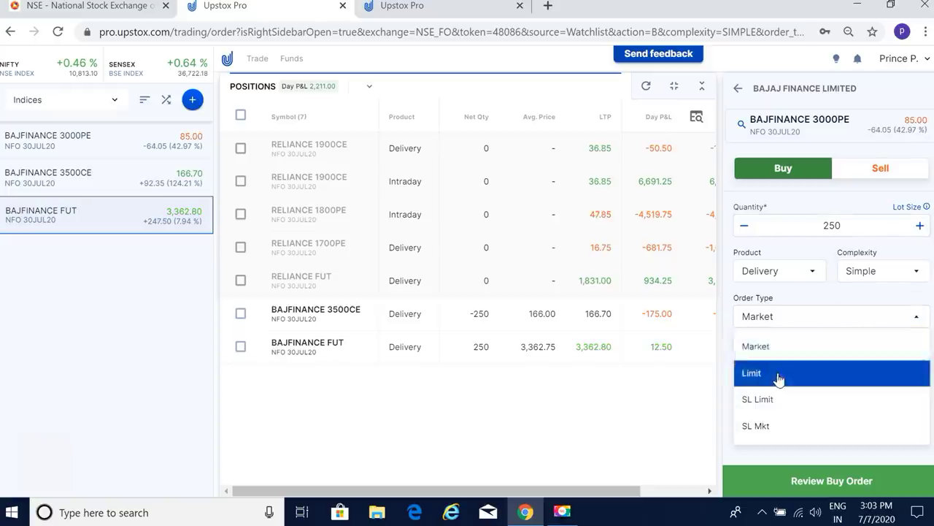
left_click(779, 374)
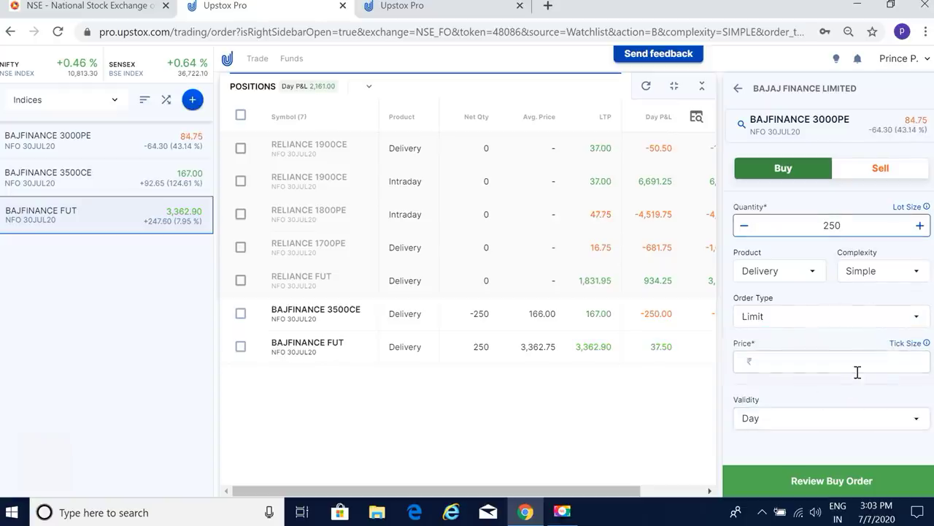
left_click(857, 369)
type("85")
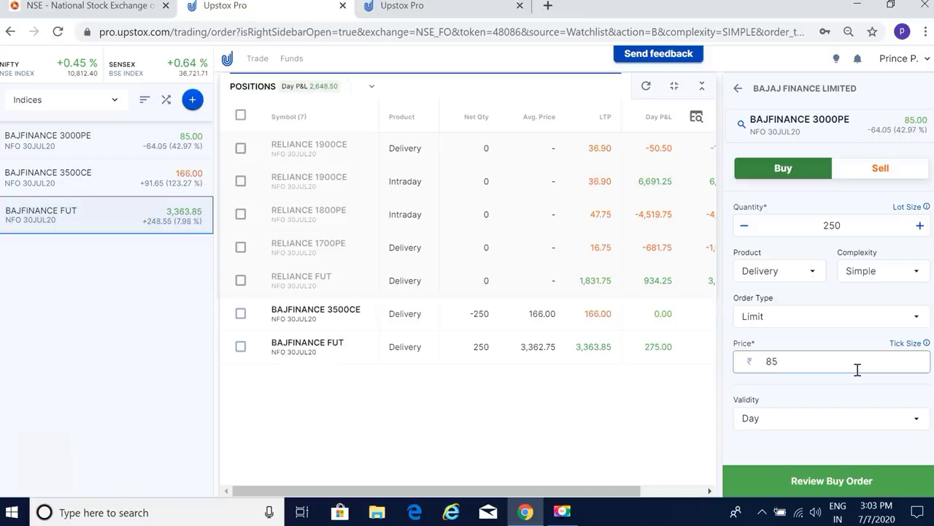
left_click(862, 481)
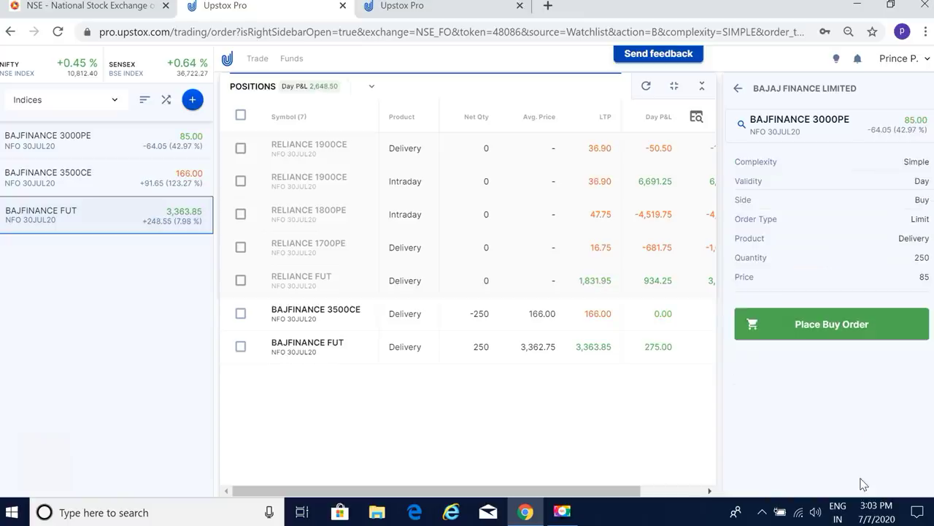
left_click(840, 334)
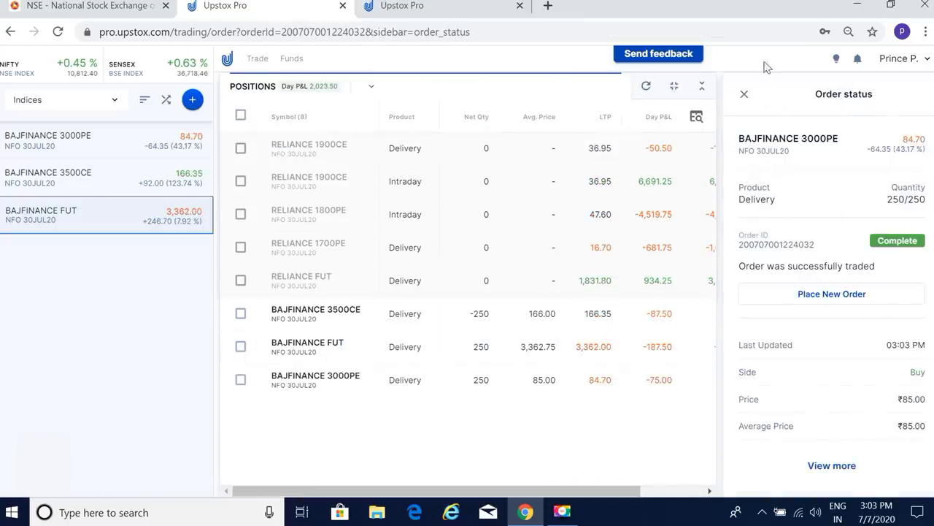
left_click(744, 94)
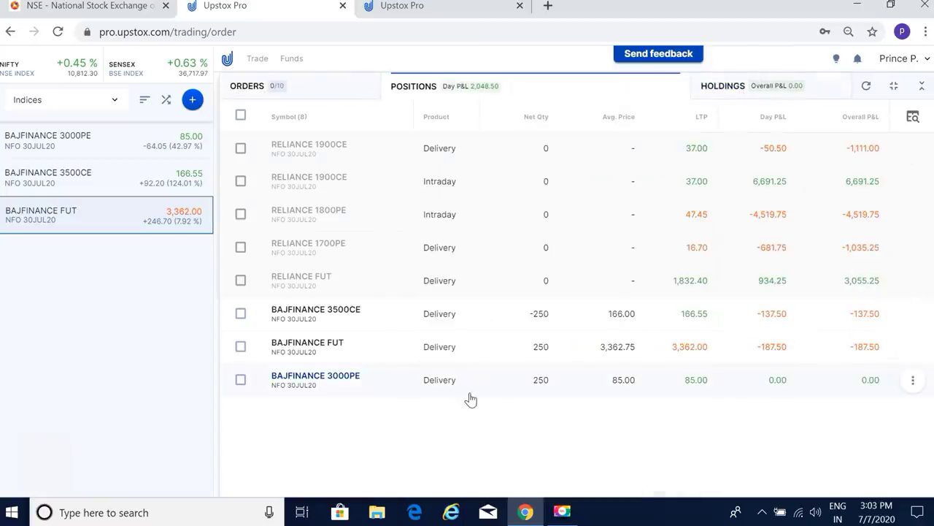
Step: Tick the BAJFINANCE 3500CE, FUT and 3000PE rows in Positions to square them off
left_click(241, 313)
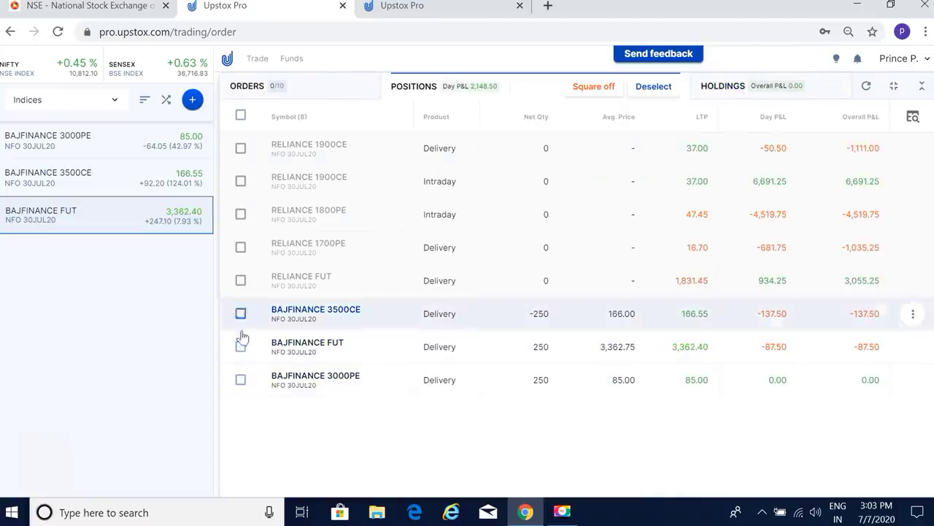
left_click(241, 348)
left_click(241, 379)
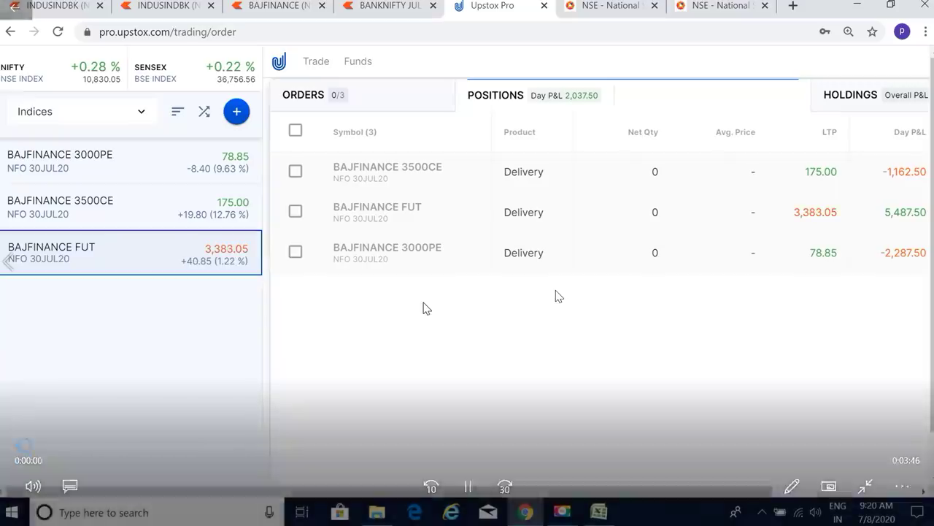
Step: Pause and resume the trading replay until the three 09:16 AM exit orders show
left_click(468, 486)
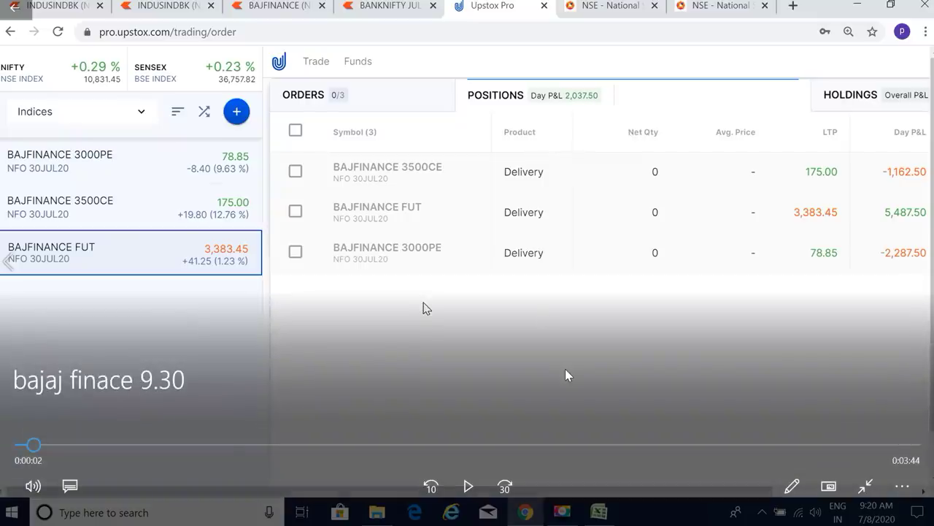
left_click(468, 486)
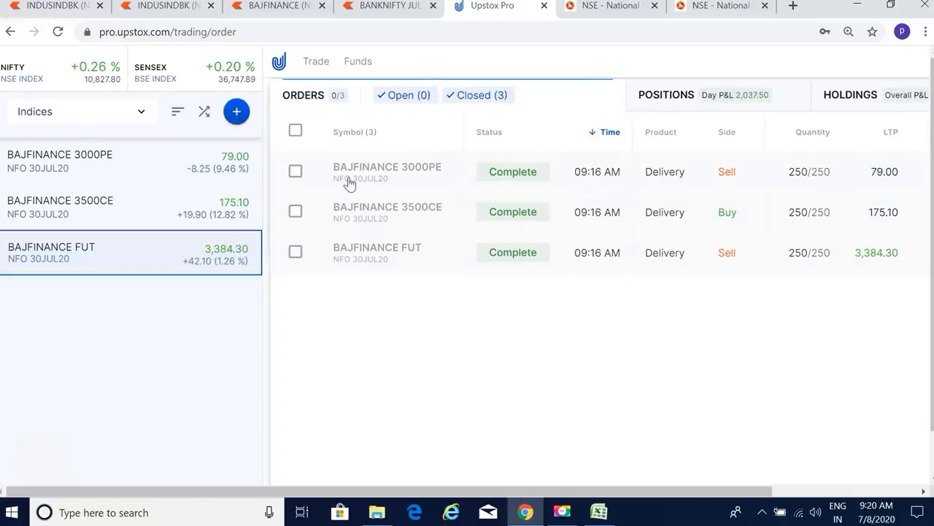
Step: Remove BAJFINANCE 3500CE and 3000PE from the watchlist, then switch to the NSE option chain
left_click(645, 98)
left_click(243, 206)
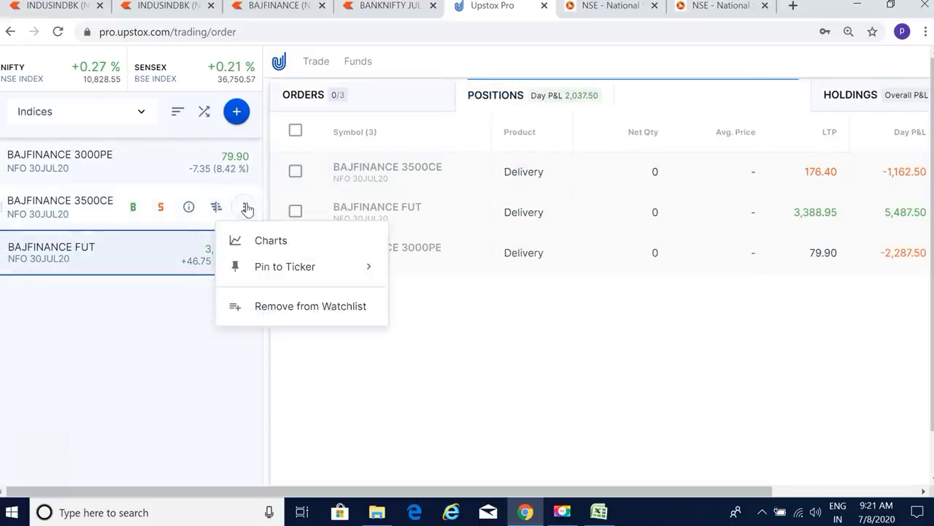
left_click(245, 208)
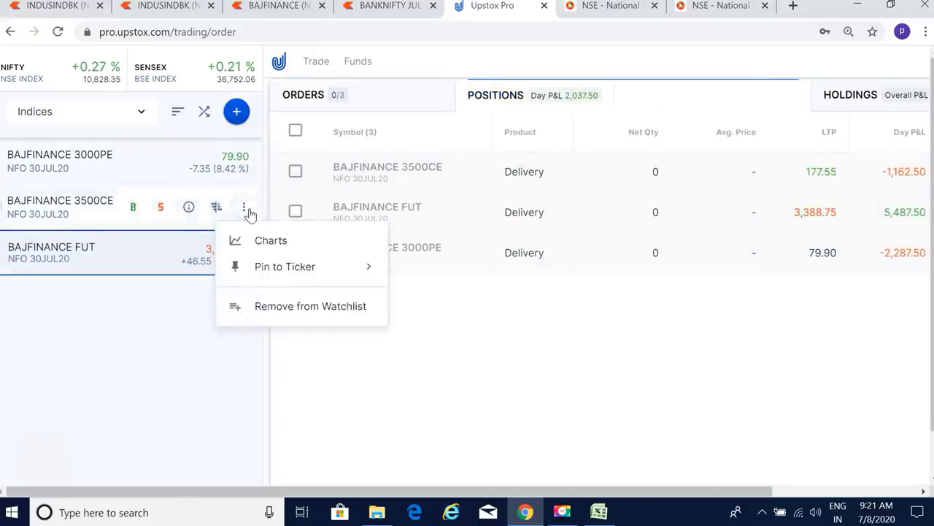
left_click(264, 311)
left_click(244, 162)
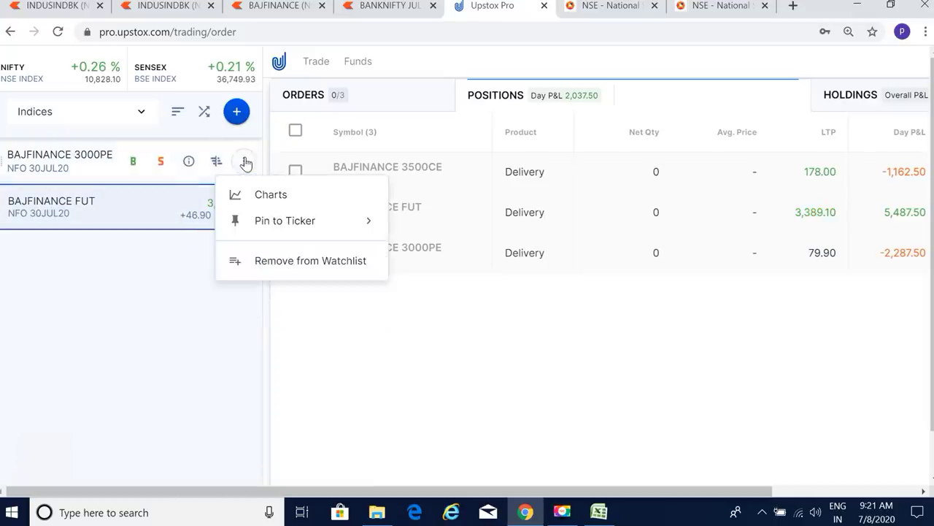
left_click(257, 258)
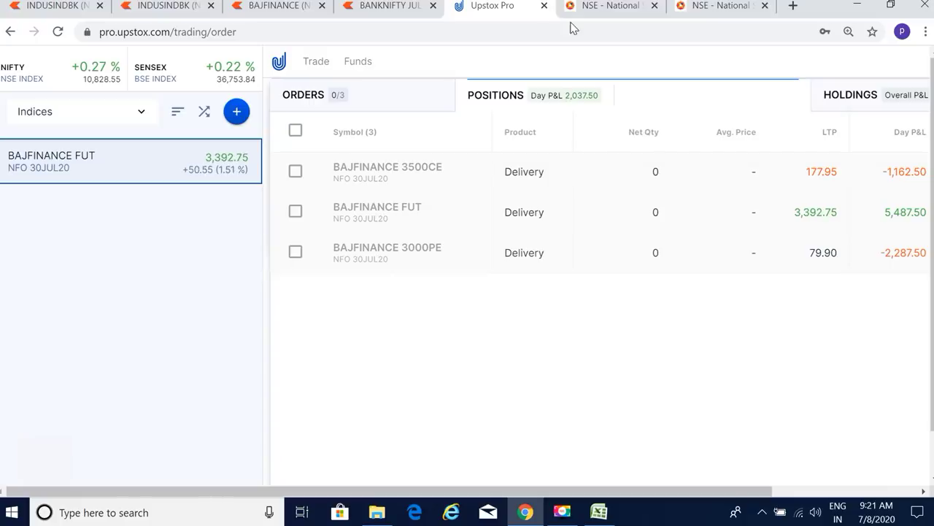
left_click(607, 7)
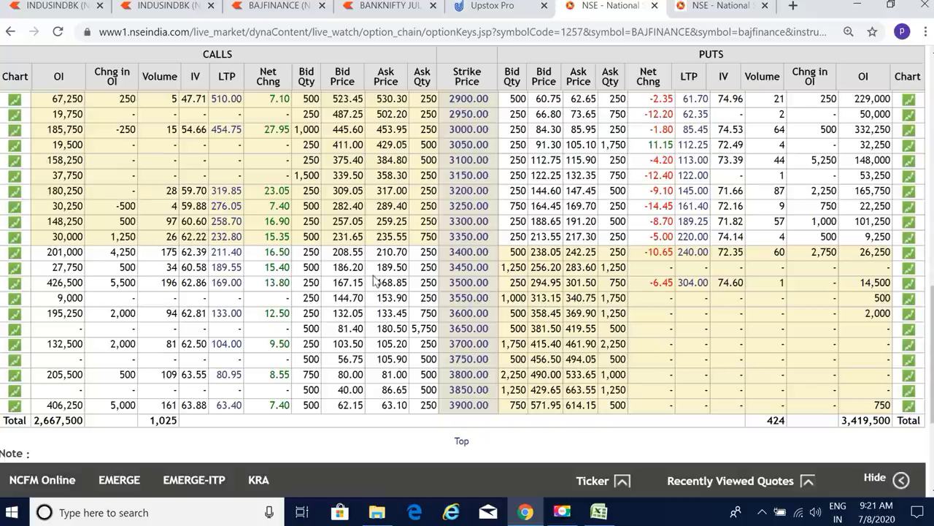
Step: Move between the NSE option chain and Upstox tabs, ending on the Upstox positions page
left_click(480, 7)
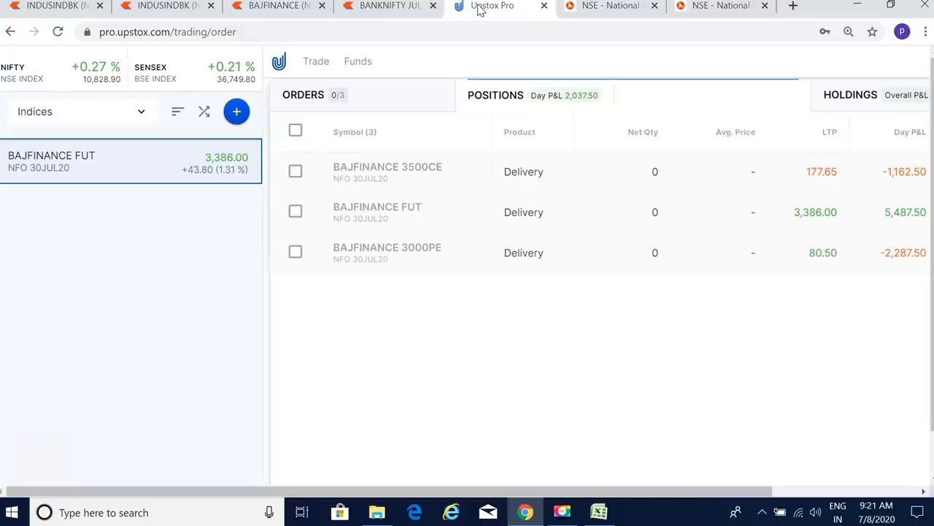
left_click(624, 9)
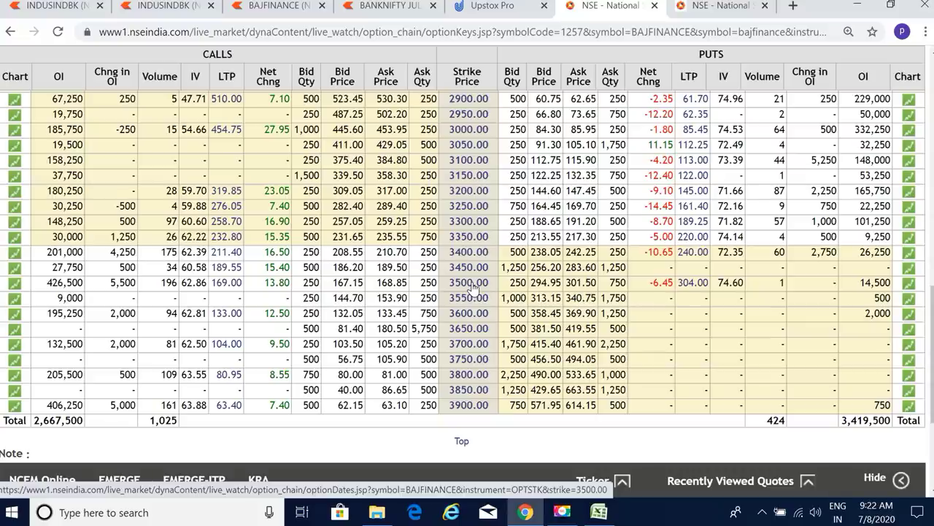
left_click(494, 9)
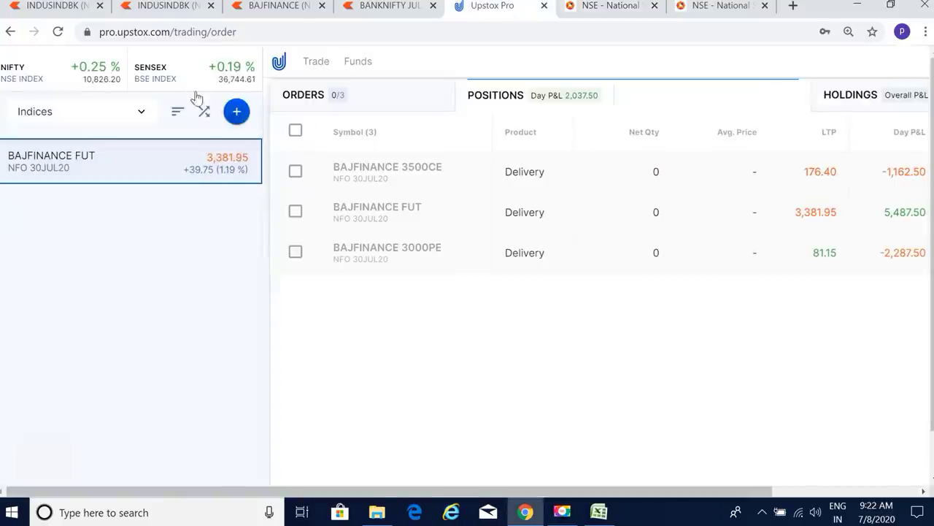
Step: Search options for 'BAJFI 3500' and add BAJFINANCE 3500CE 30JUL to the watchlist
left_click(236, 112)
left_click(484, 115)
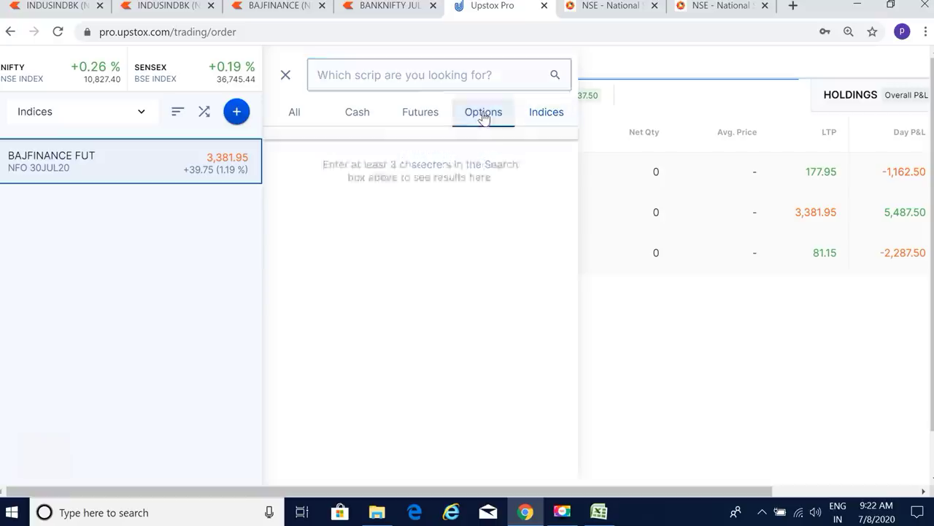
left_click(406, 75)
type("BAJ")
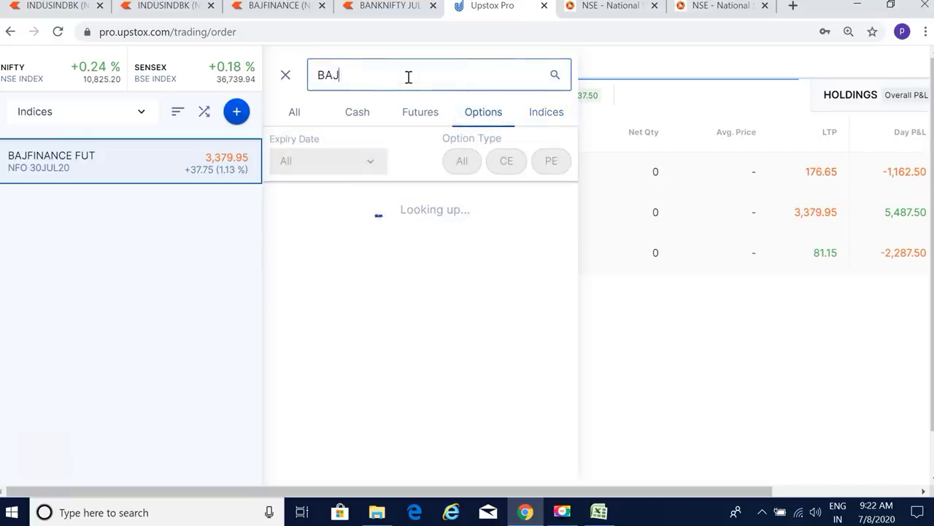
type("FI 35")
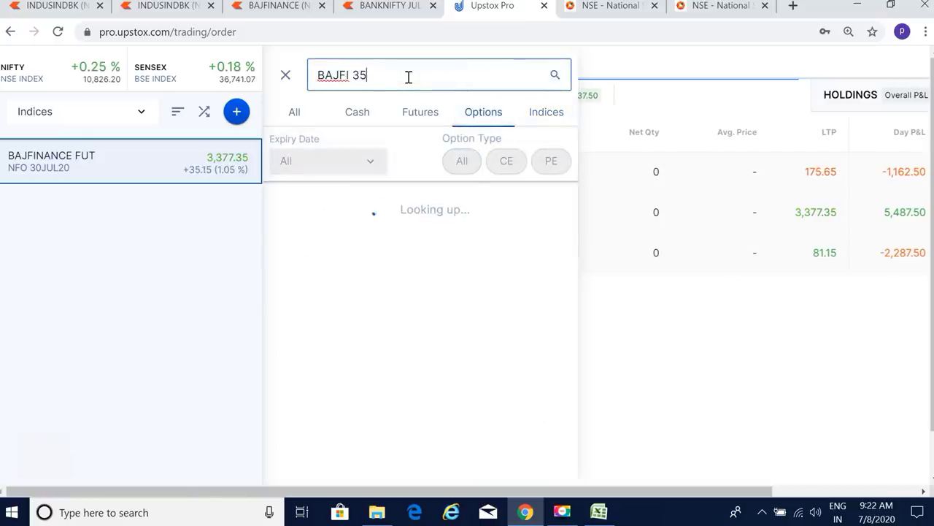
type("00")
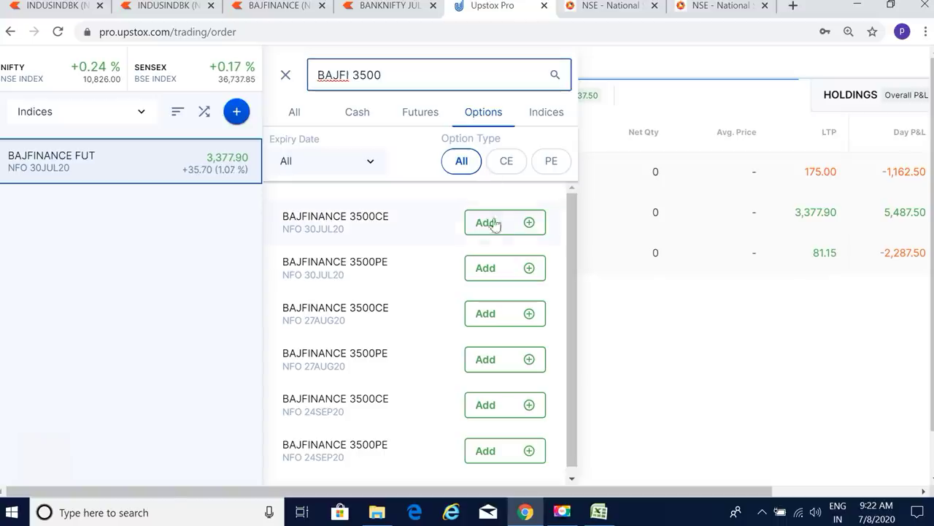
left_click(494, 228)
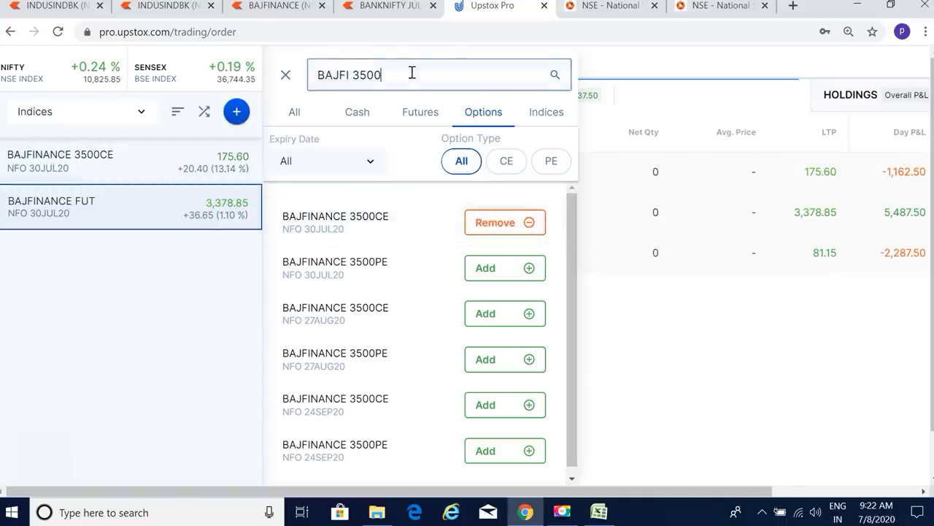
Step: Add the BAJFINANCE 3200PE and 3250PE 30JUL puts, undoing an accidental 3250CE add
key("BackSpace")
key("BackSpace")
key("BackSpace")
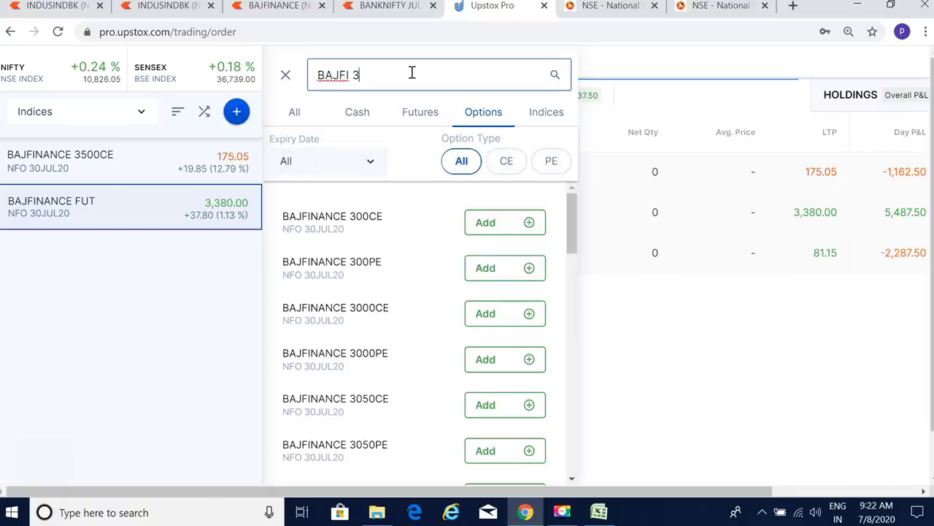
type("400")
key("BackSpace")
key("BackSpace")
key("BackSpace")
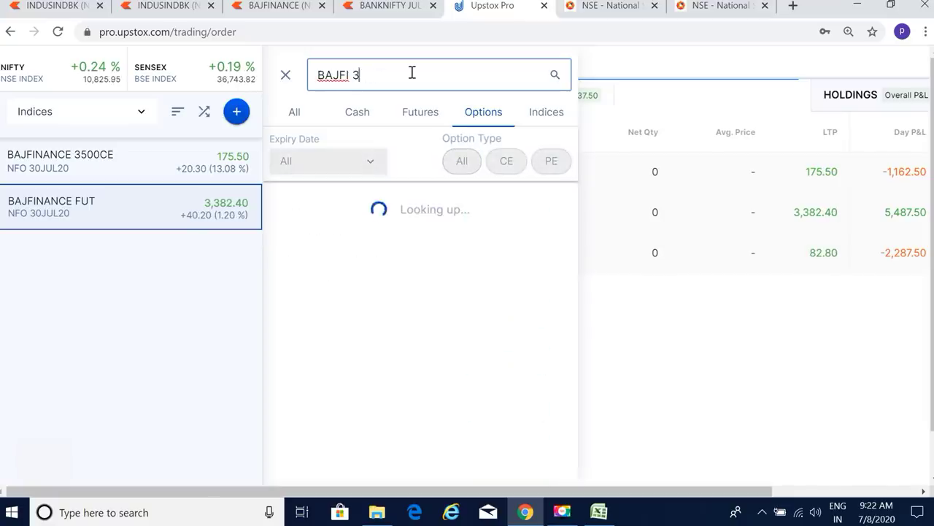
type("200")
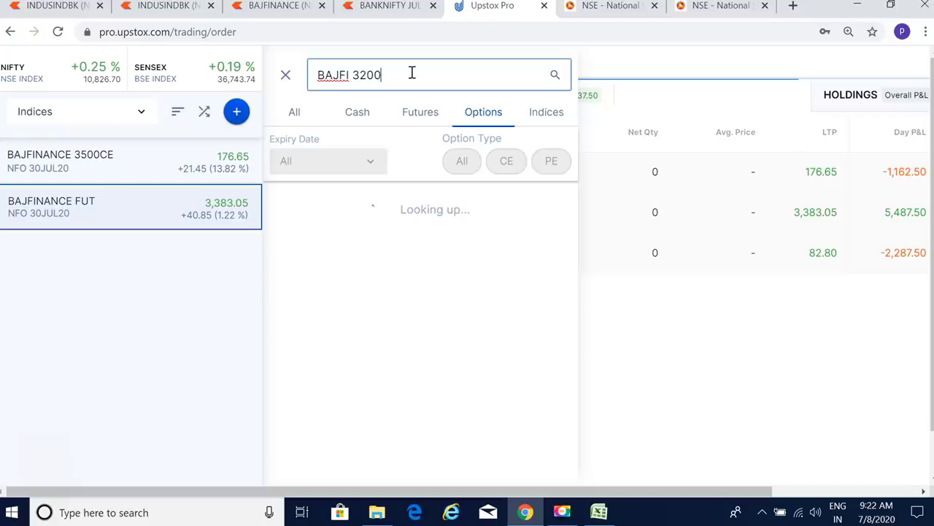
left_click(496, 270)
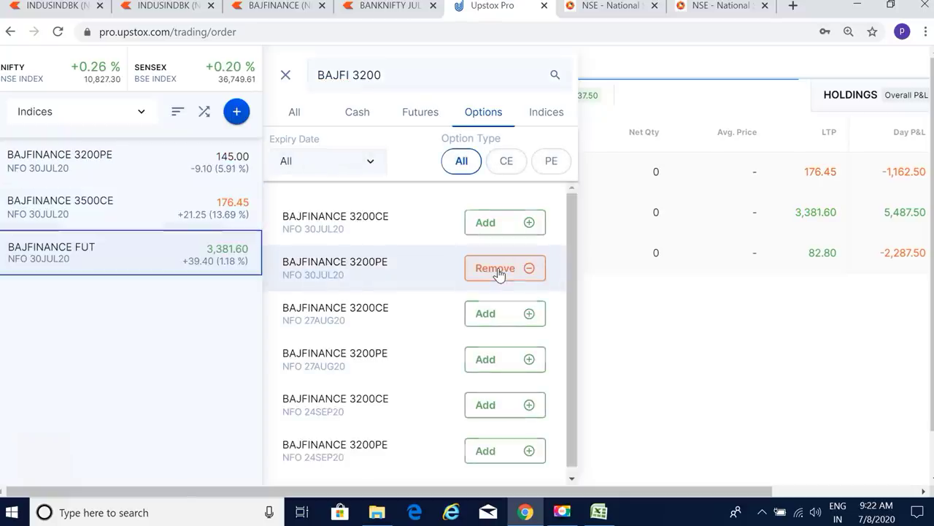
left_click(413, 79)
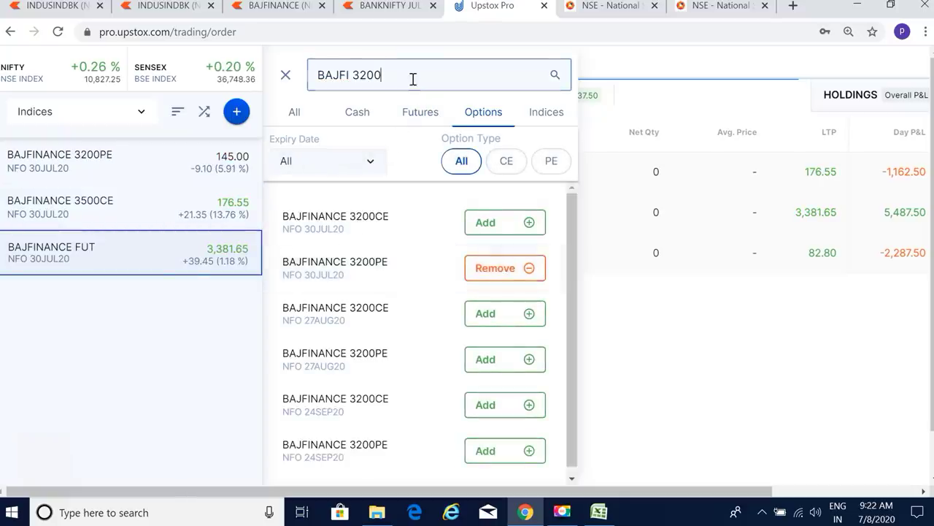
key("BackSpace")
key("BackSpace")
type("50")
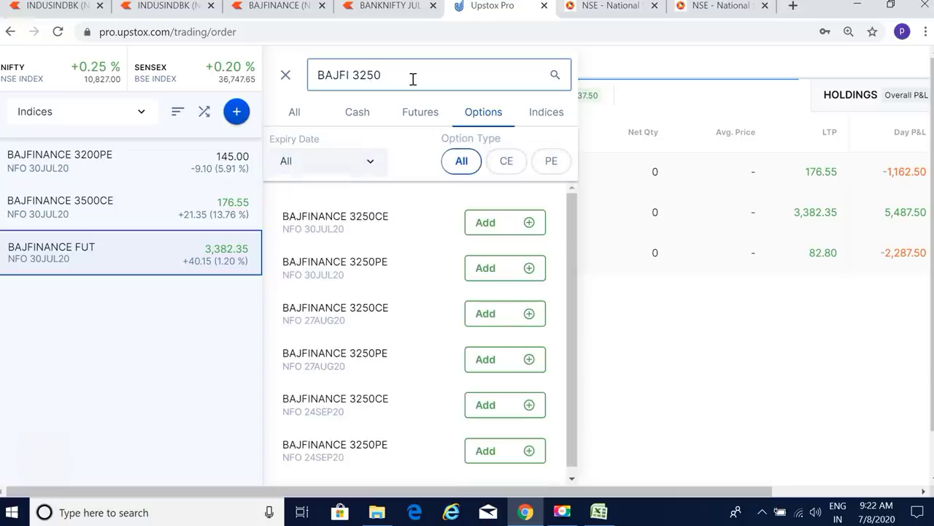
left_click(489, 222)
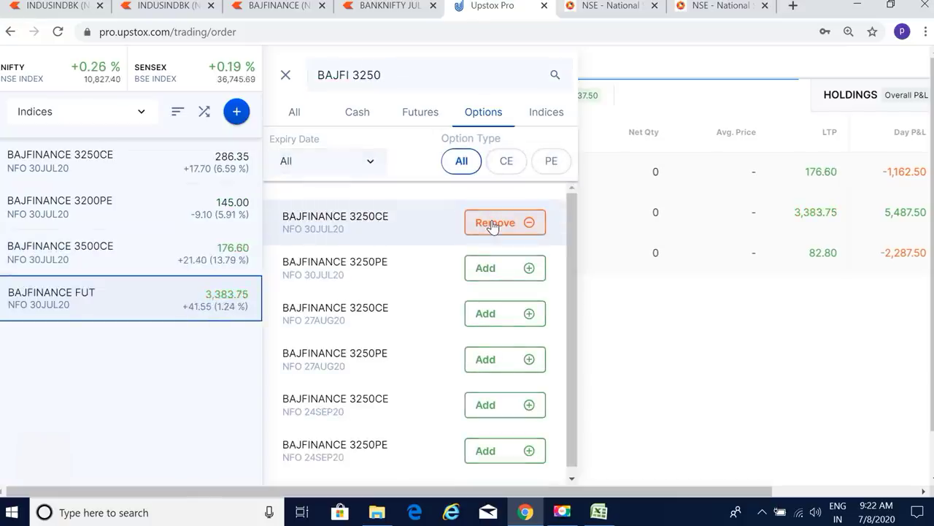
left_click(492, 225)
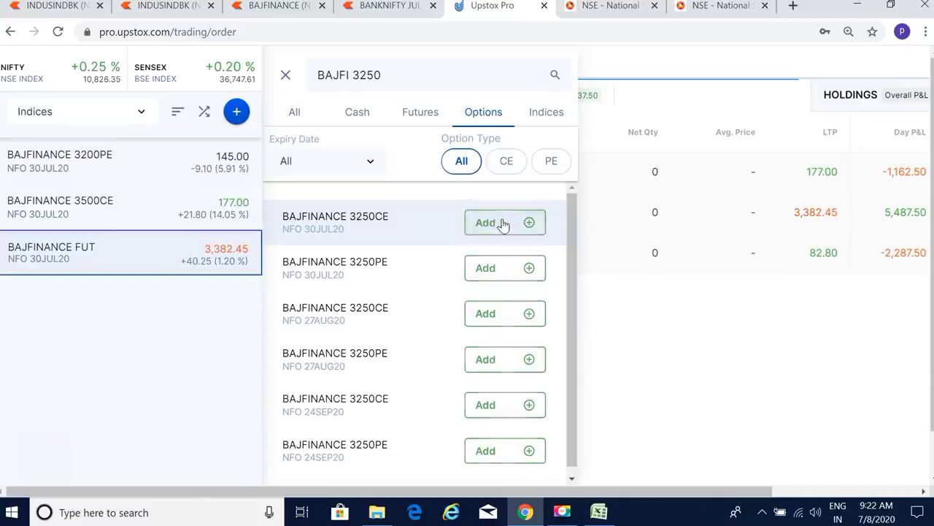
left_click(501, 276)
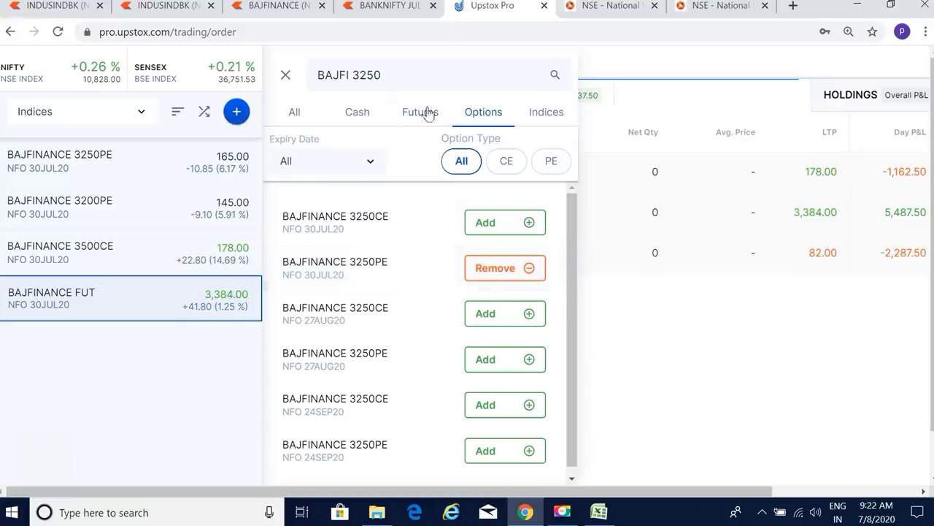
Step: Search 'BAJFI 3300' and add BAJFINANCE 3300PE 30JUL to the watchlist
left_click(406, 73)
key("BackSpace")
key("BackSpace")
key("BackSpace")
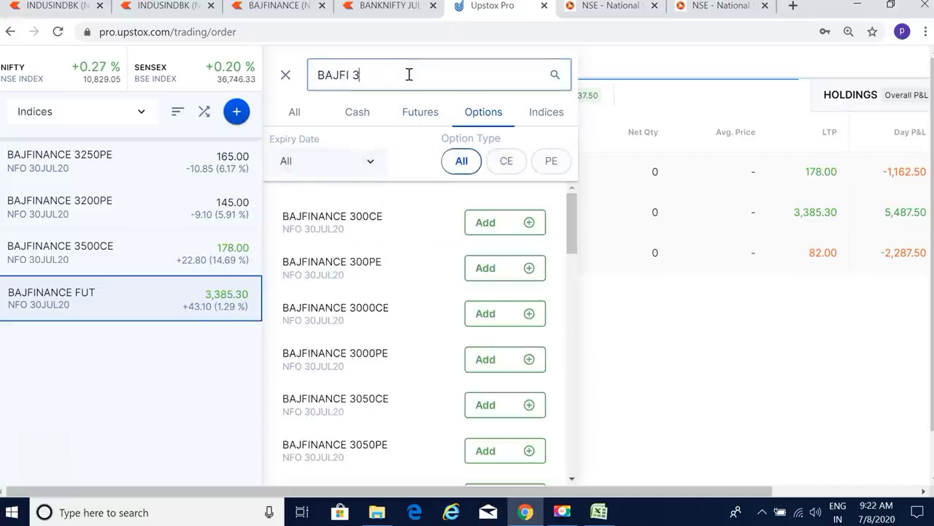
type("300")
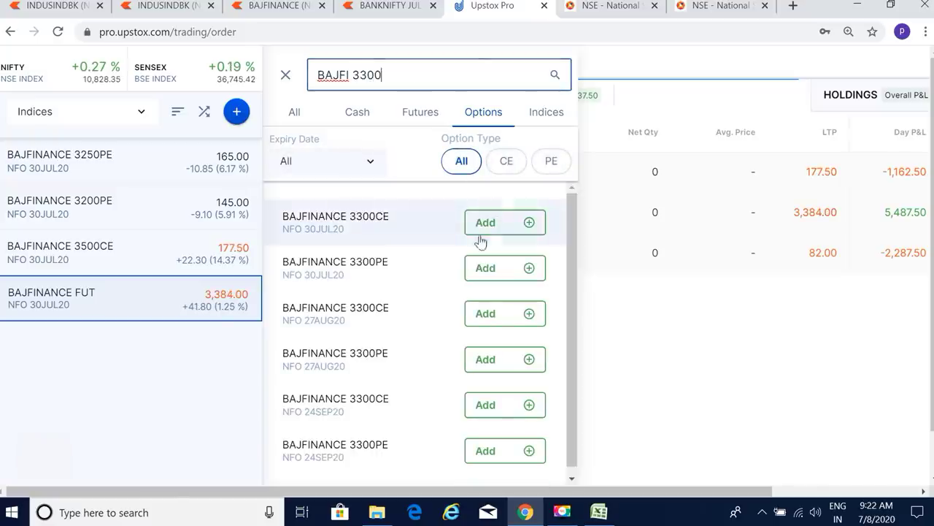
left_click(493, 278)
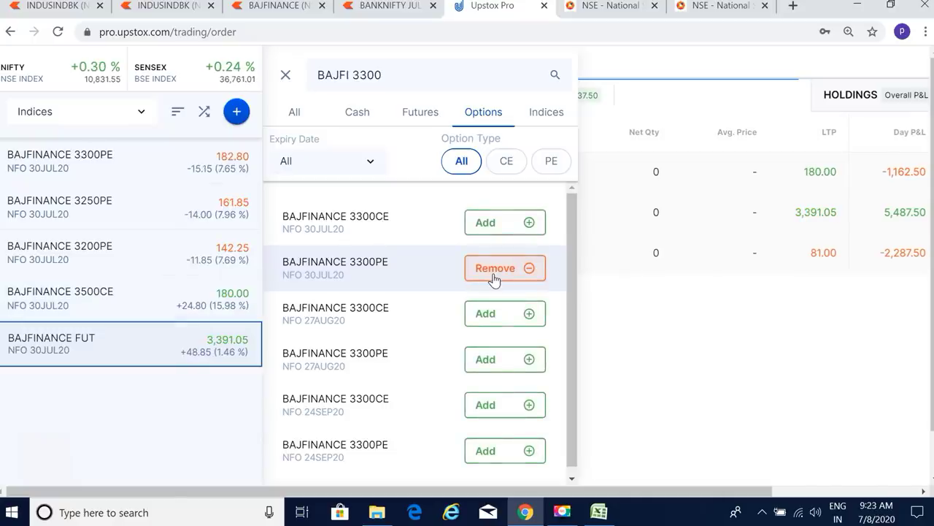
Step: Remove the BAJFINANCE 3250PE and 3200PE entries from the watchlist
mouse_move(225, 249)
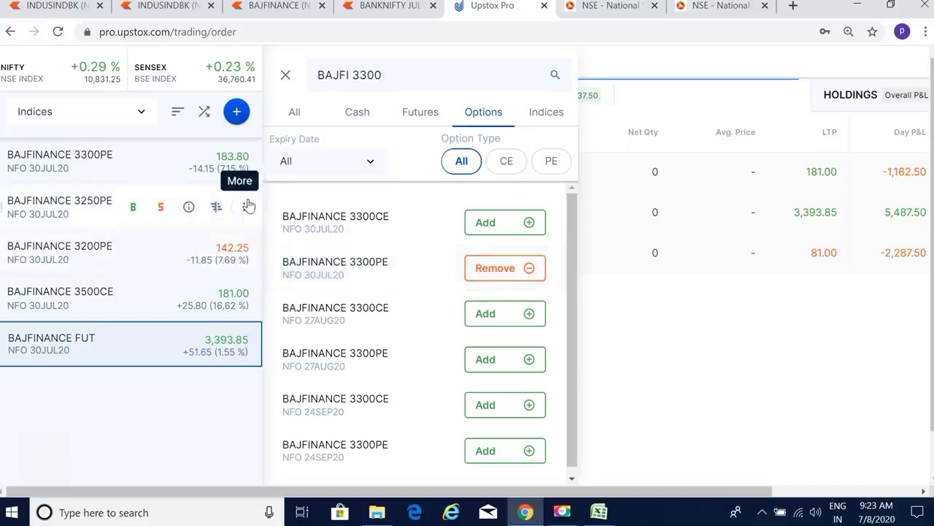
left_click(244, 206)
left_click(292, 308)
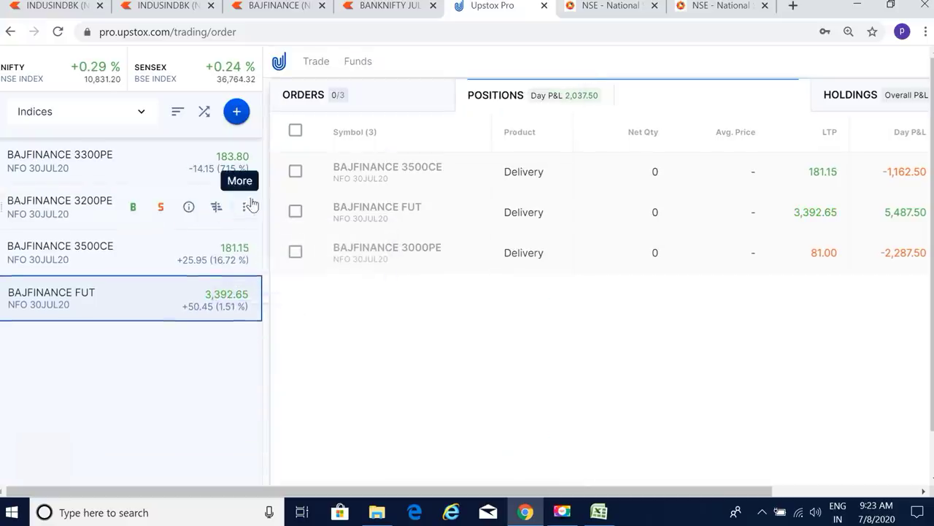
left_click(244, 208)
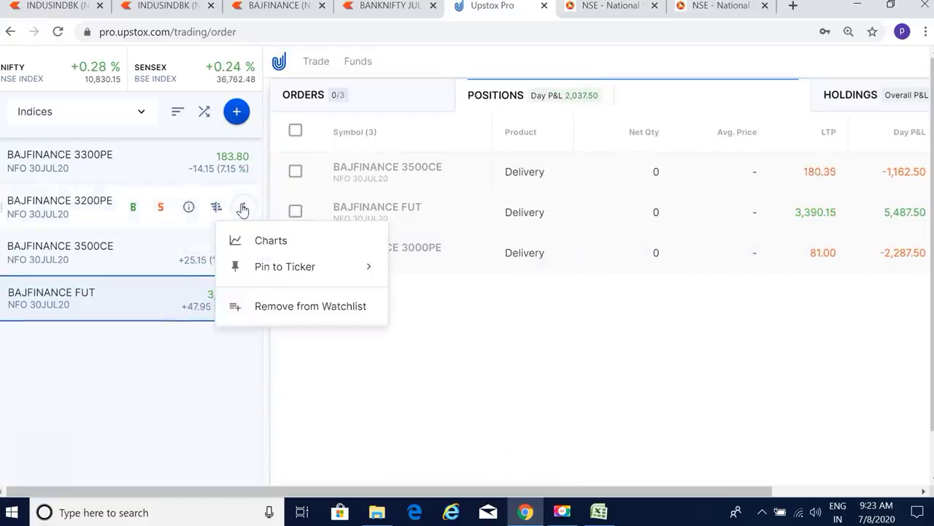
left_click(244, 208)
left_click(244, 207)
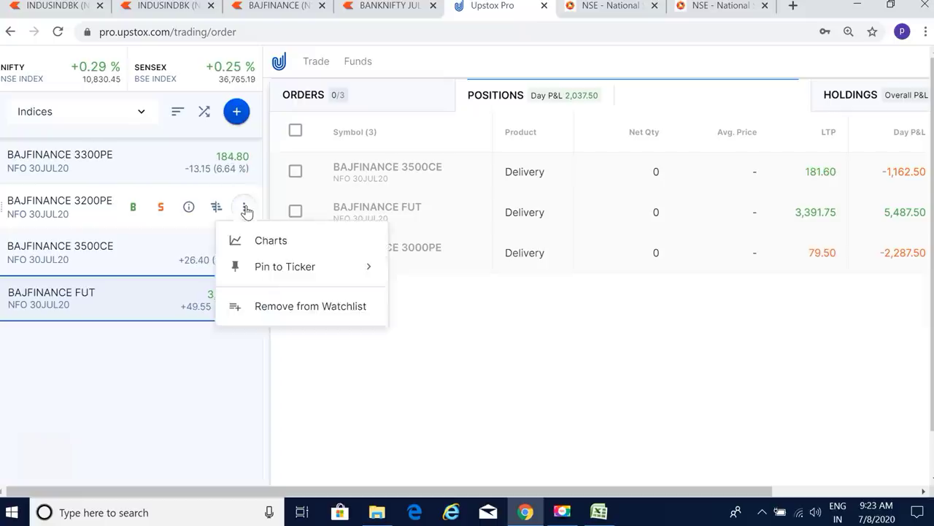
left_click(303, 315)
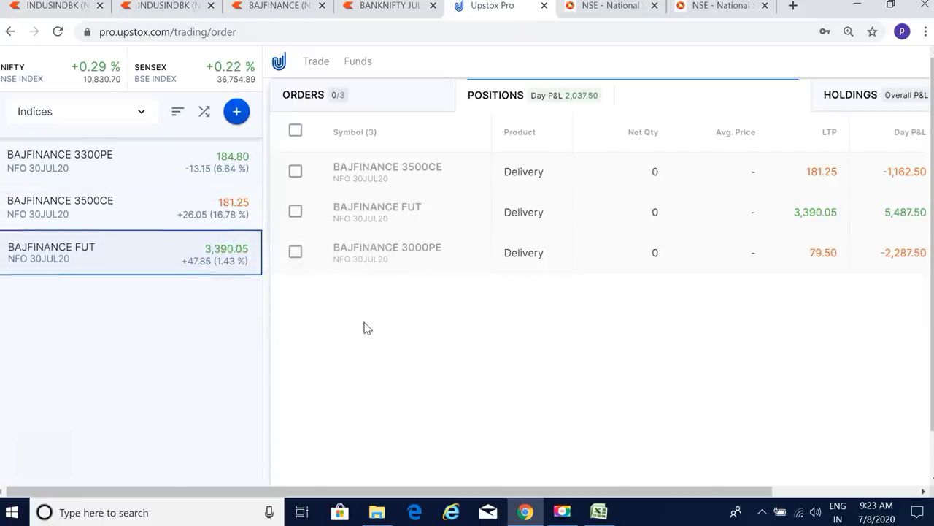
Step: Sell 500 BAJFINANCE 3500CE intraday at a limit price of 180
mouse_move(232, 207)
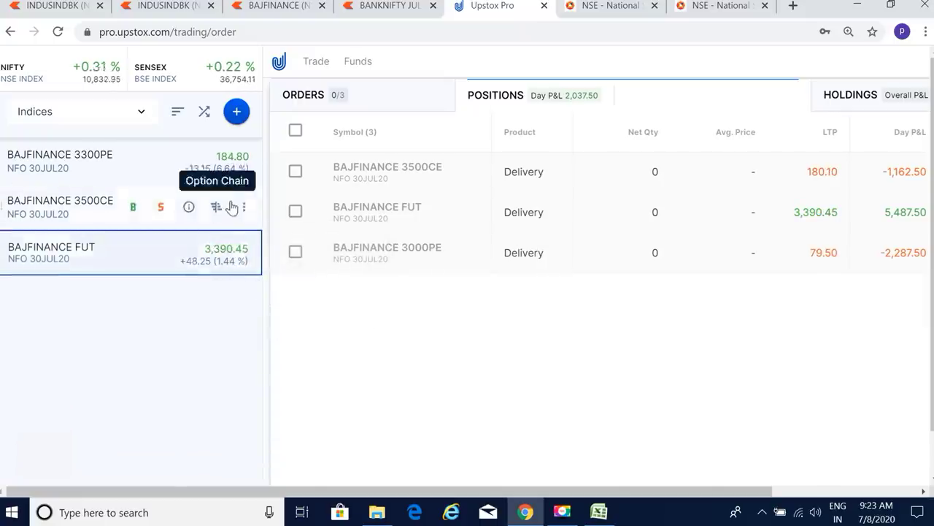
left_click(160, 208)
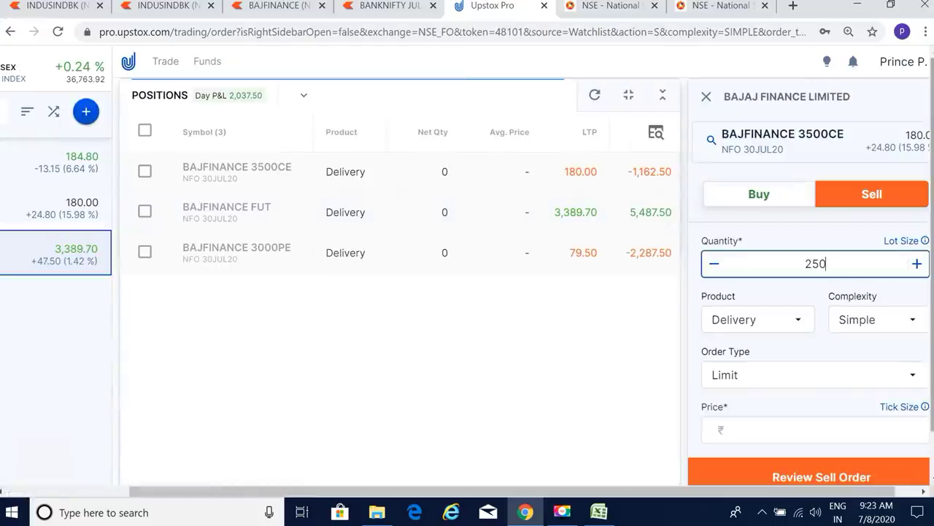
left_click(917, 264)
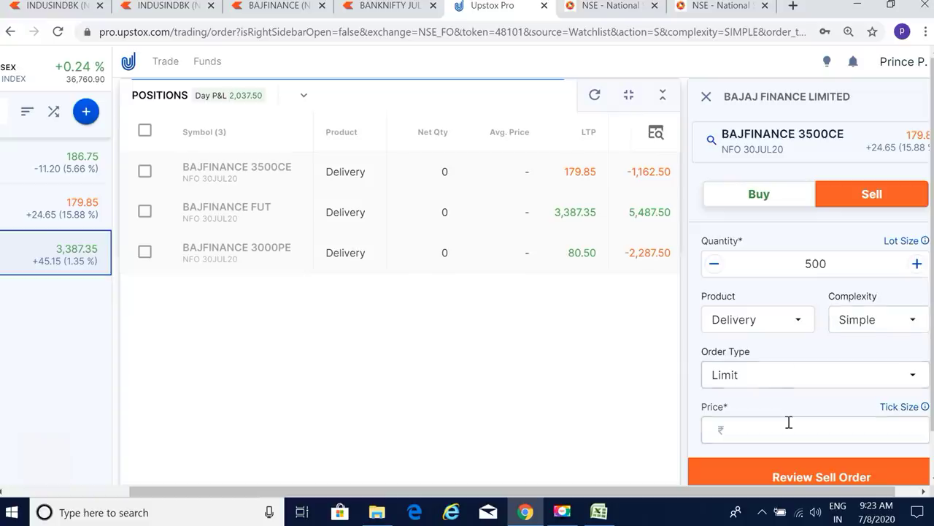
left_click(773, 320)
left_click(732, 355)
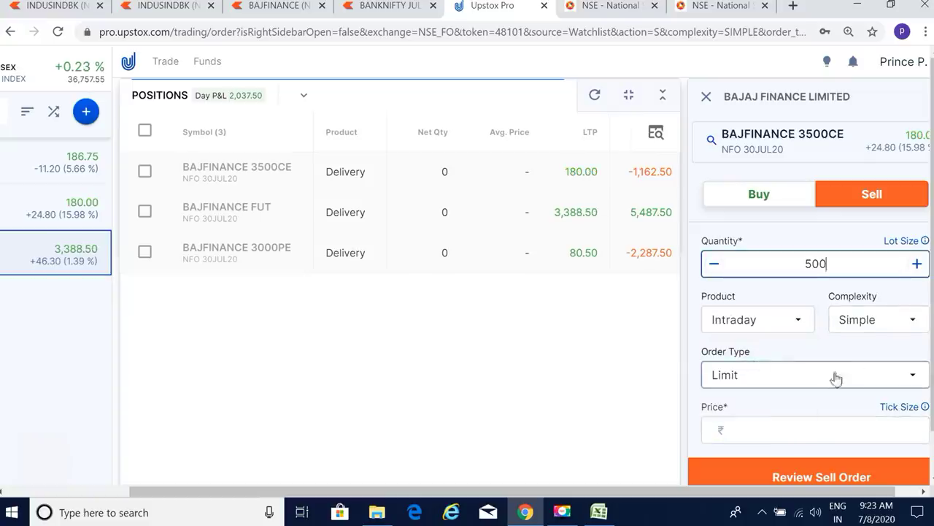
scroll(868, 382, "down", 1)
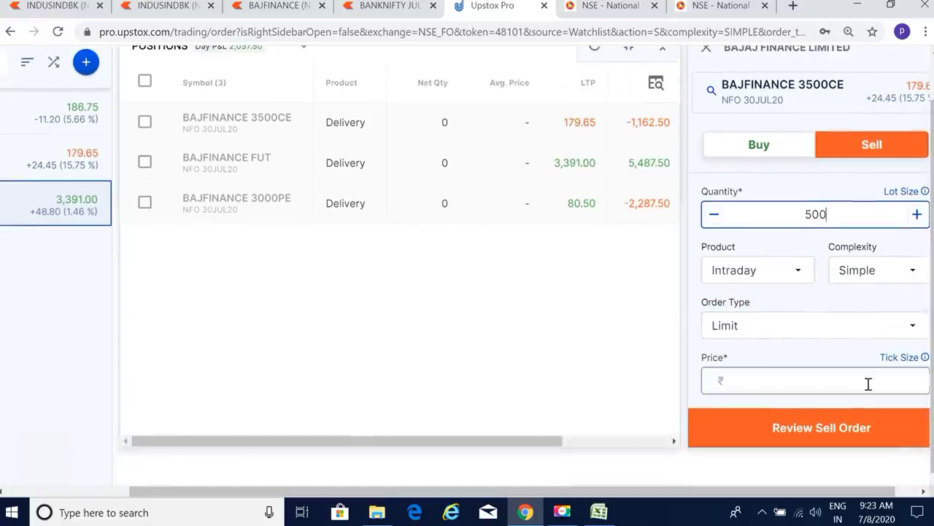
left_click(852, 393)
type("180")
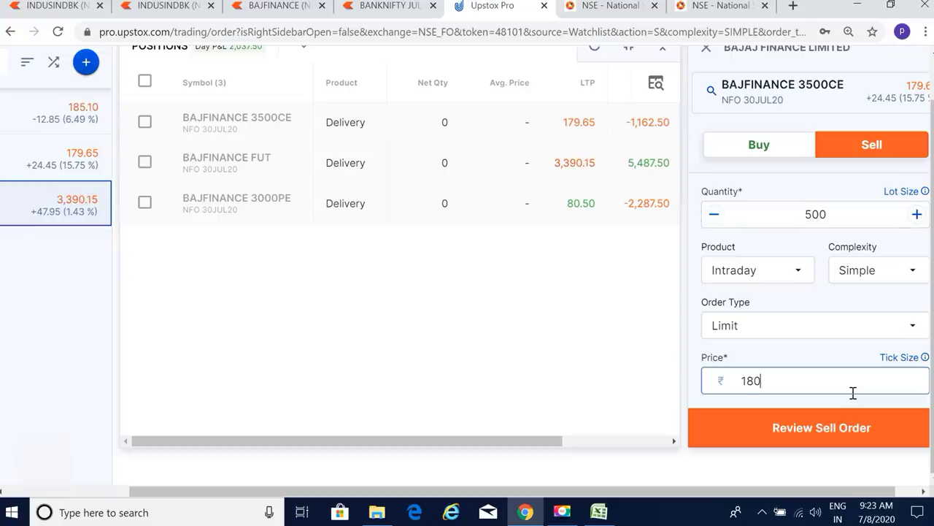
left_click(827, 428)
left_click(825, 335)
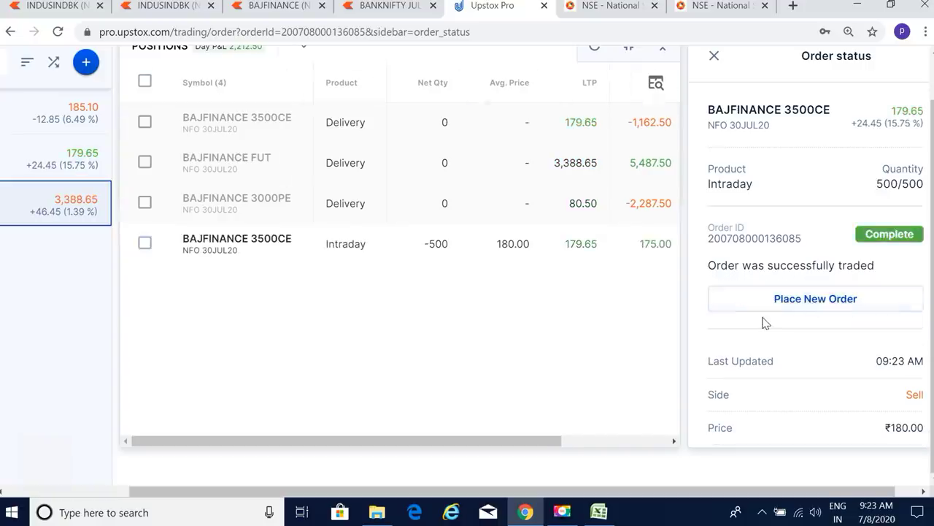
Step: Sell 500 BAJFINANCE 3300PE at a limit price of 185 and close the order status panel
mouse_move(69, 115)
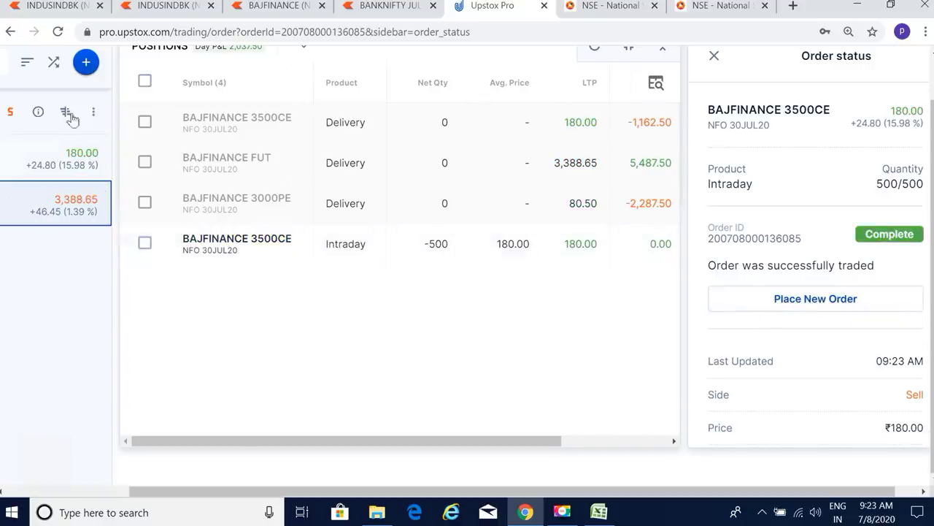
left_click(10, 111)
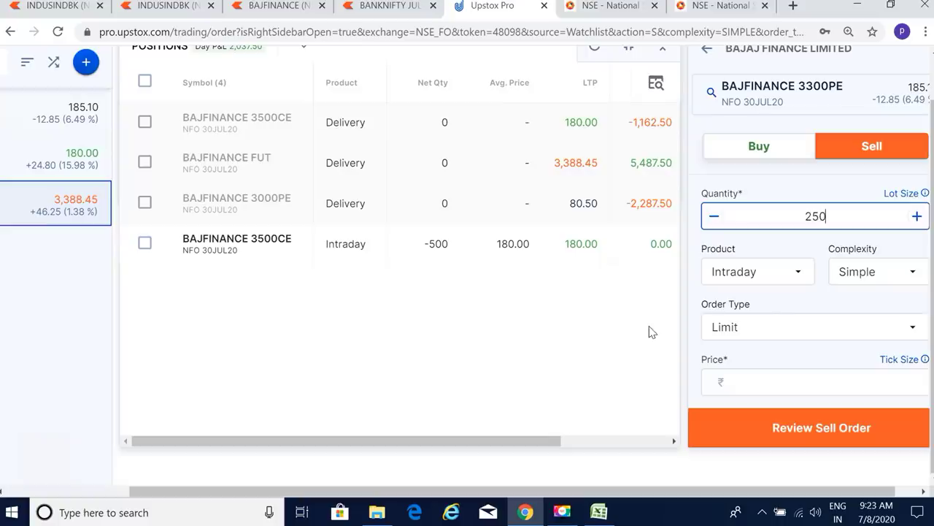
left_click(916, 216)
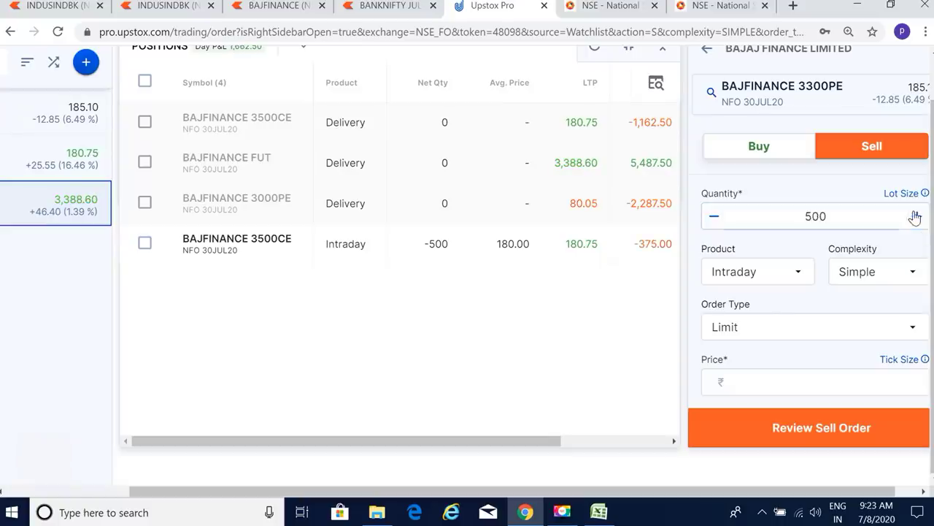
left_click(812, 383)
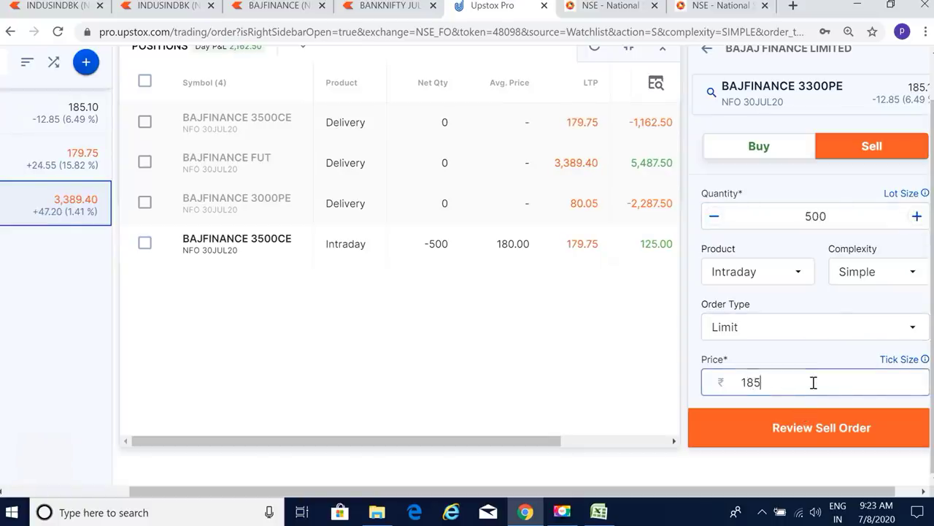
left_click(808, 434)
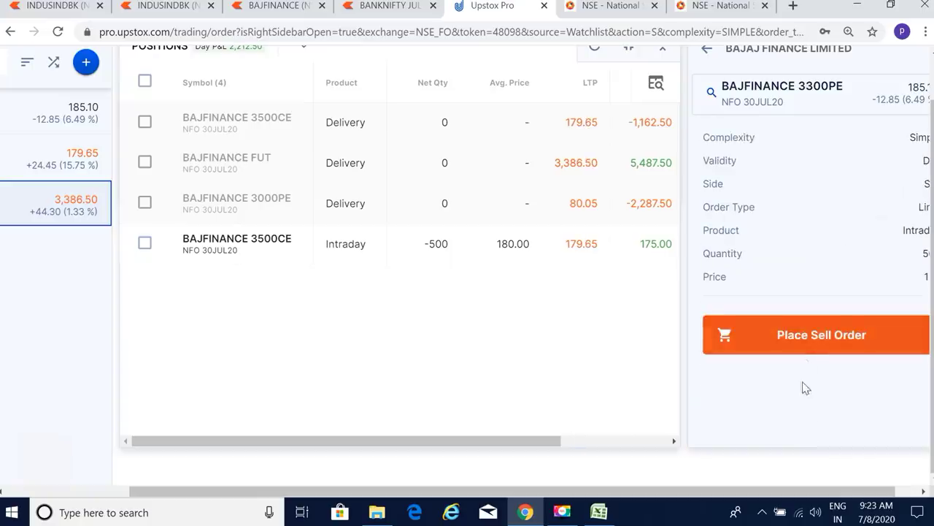
left_click(806, 336)
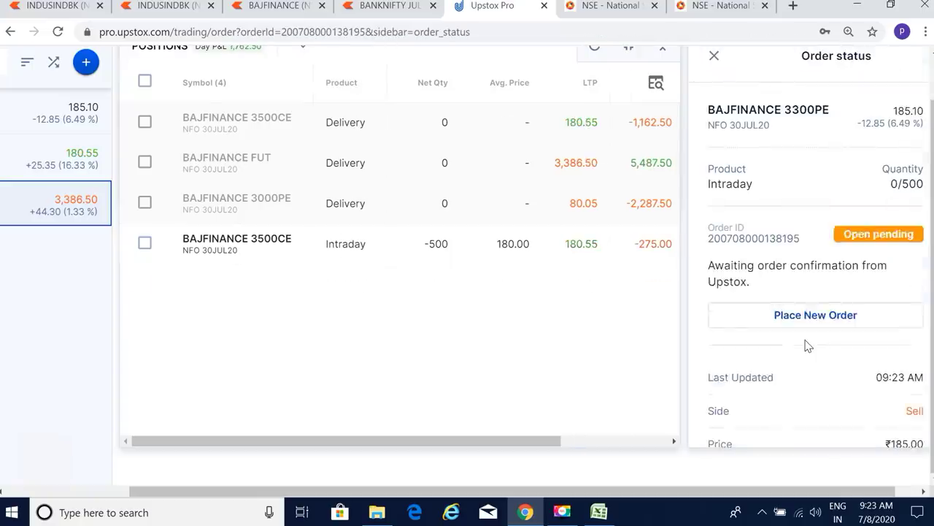
left_click(714, 59)
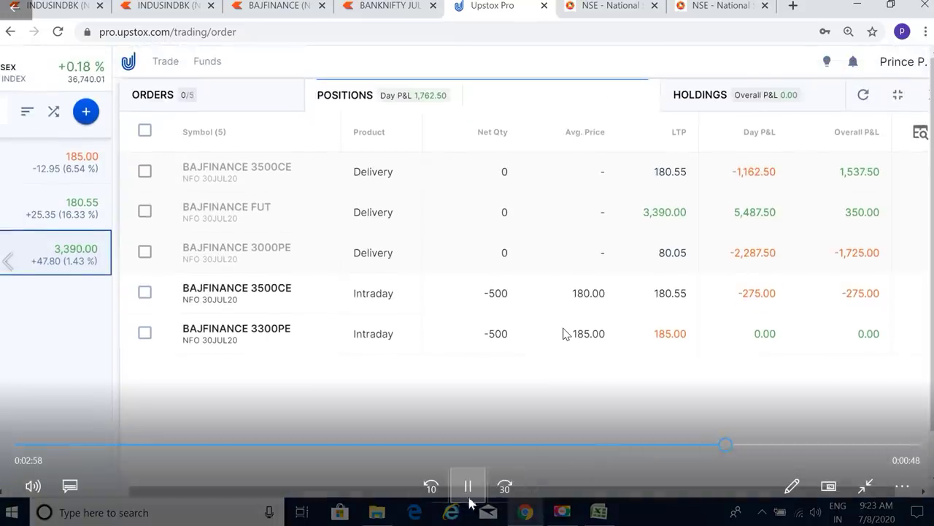
Step: Pause the trading replay briefly, then resume it
left_click(468, 488)
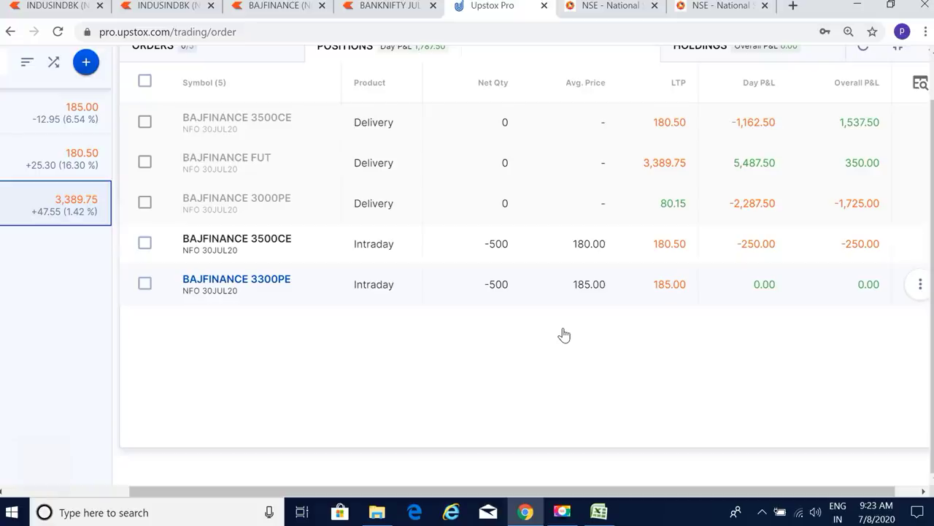
mouse_move(657, 306)
mouse_move(630, 267)
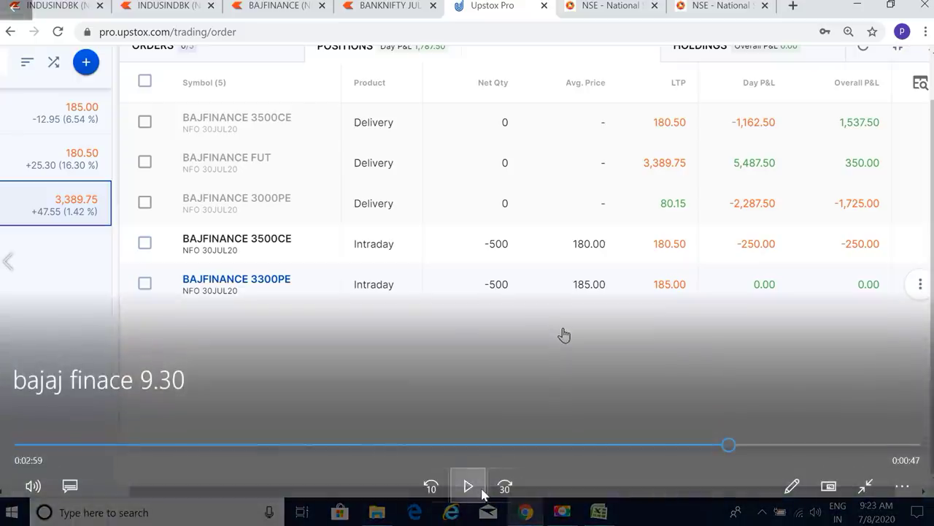
left_click(481, 494)
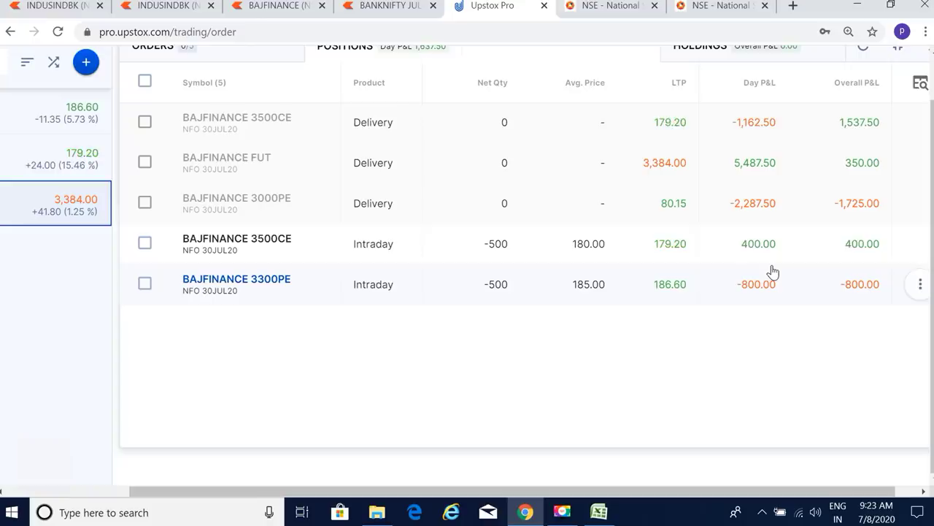
Step: Tick the 3500CE and 3300PE intraday rows in Positions for square-off
scroll(347, 398, "left", 3)
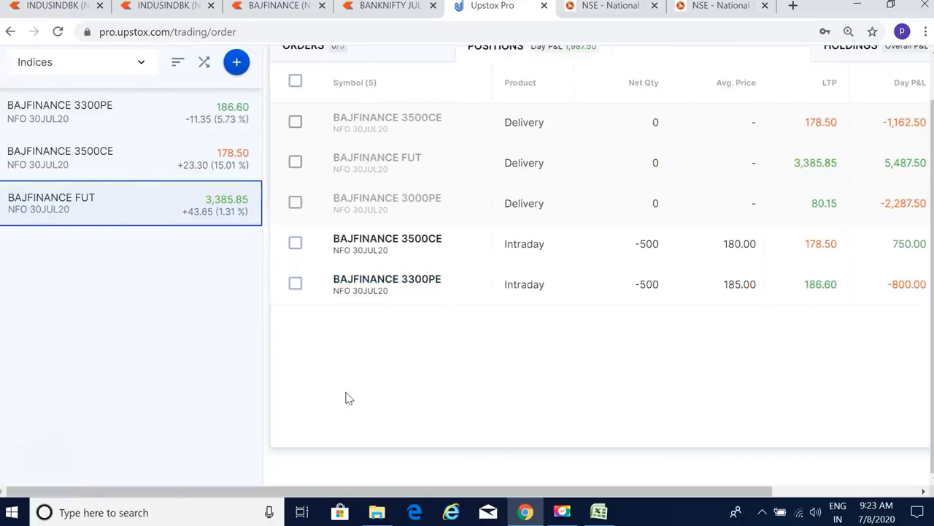
left_click(295, 243)
left_click(295, 285)
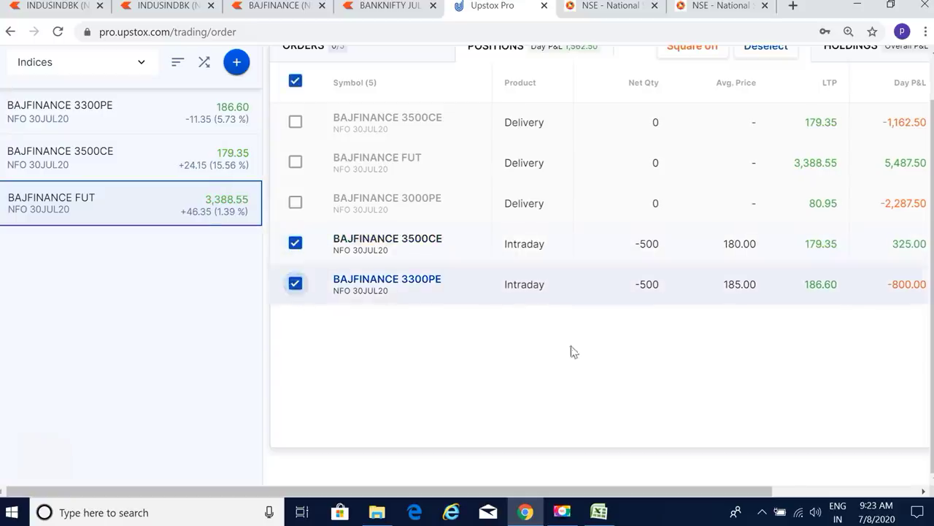
scroll(611, 369, "up", 1)
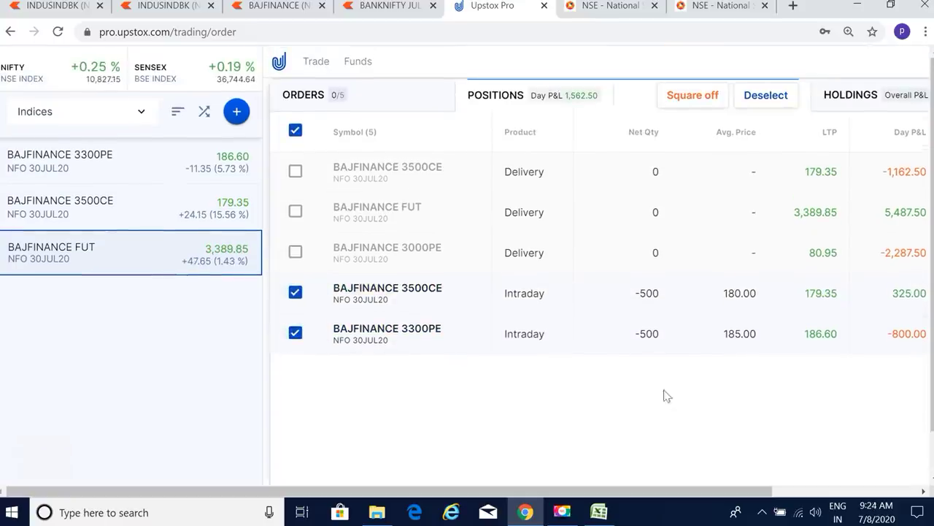
scroll(696, 406, "right", 3)
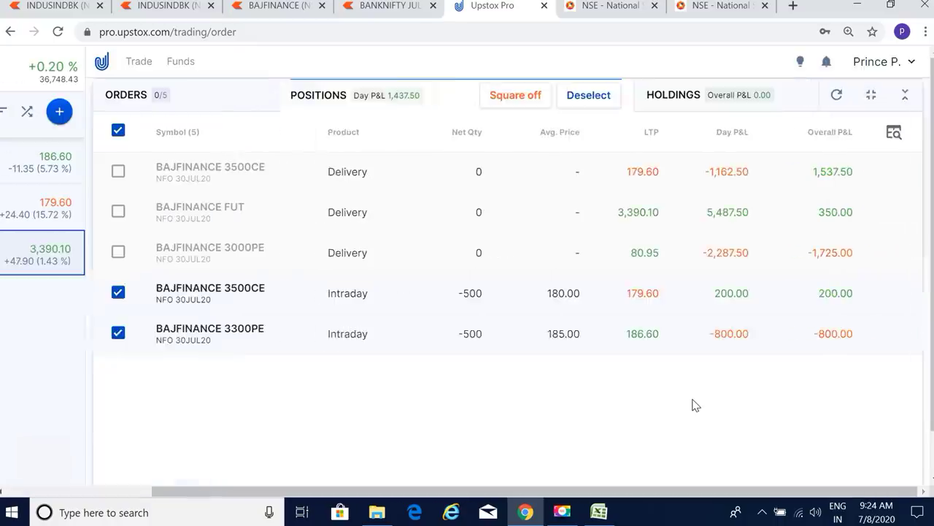
scroll(695, 405, "left", 3)
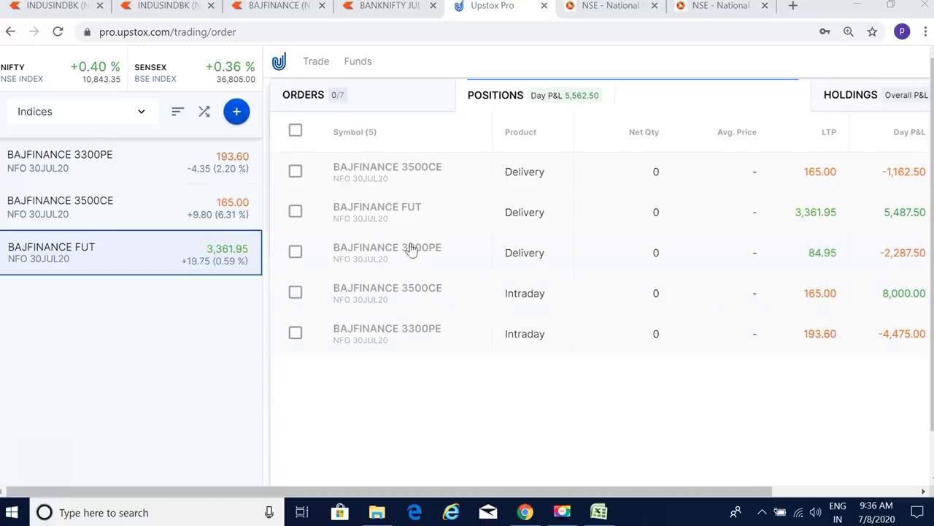
Step: Review the seven completed BAJFINANCE orders in Orders, then return to the spreadsheet
left_click(398, 102)
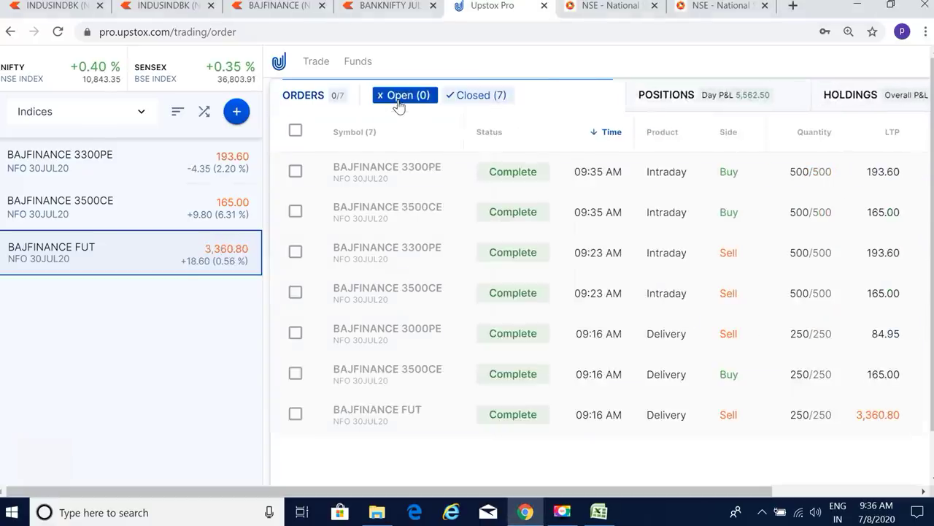
scroll(832, 327, "right", 5)
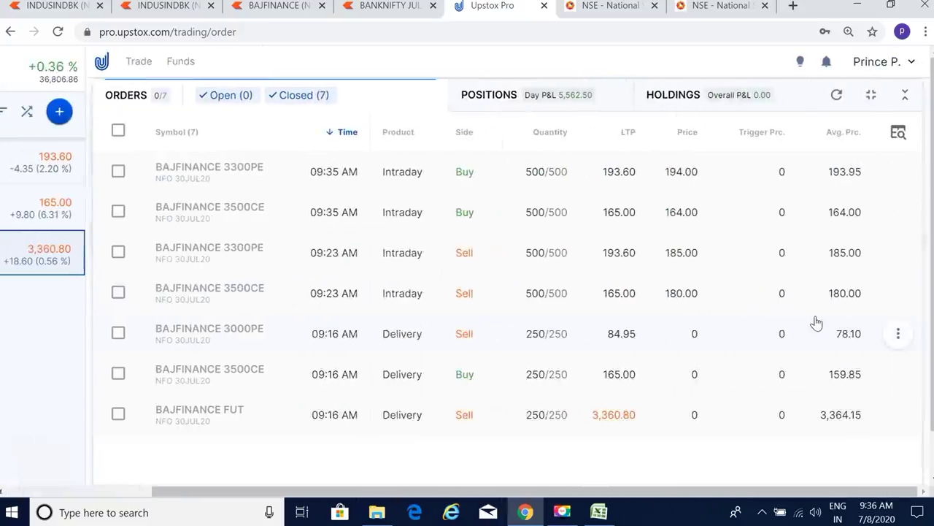
scroll(415, 282, "left", 5)
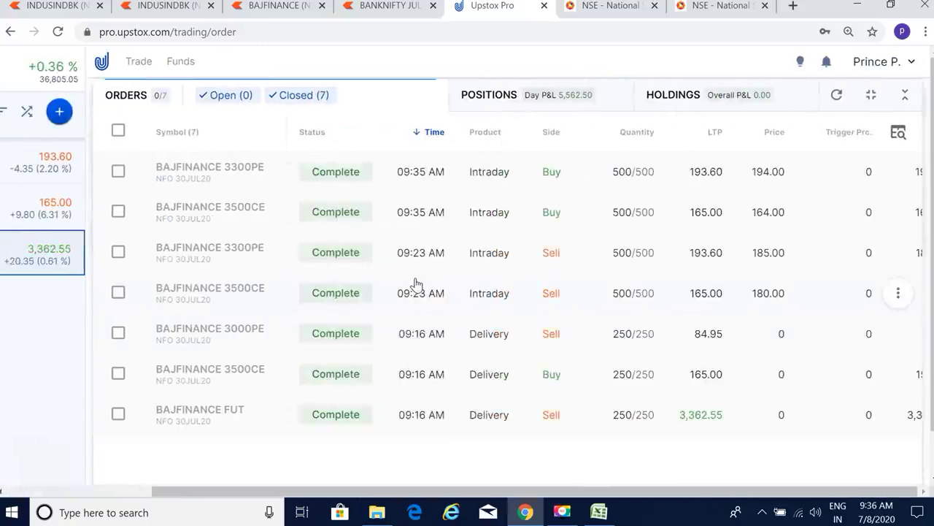
scroll(330, 298, "left", 5)
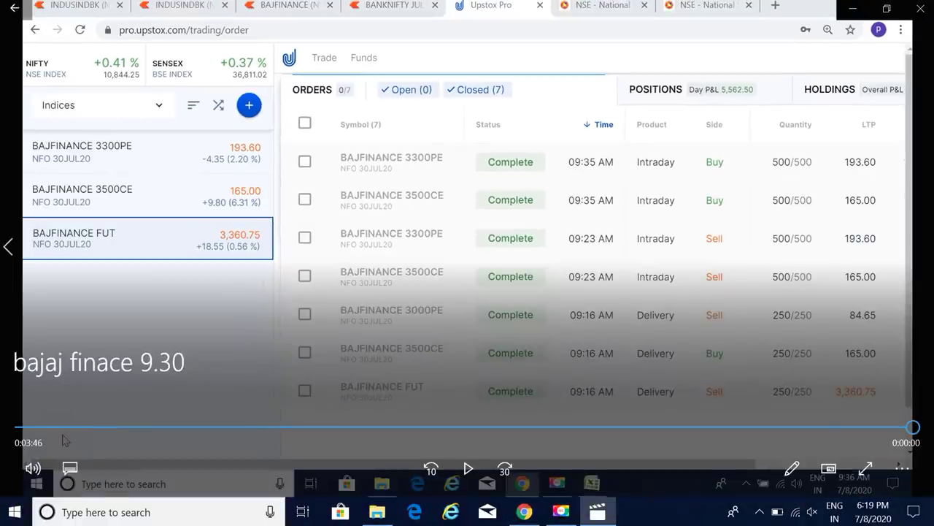
left_click(525, 512)
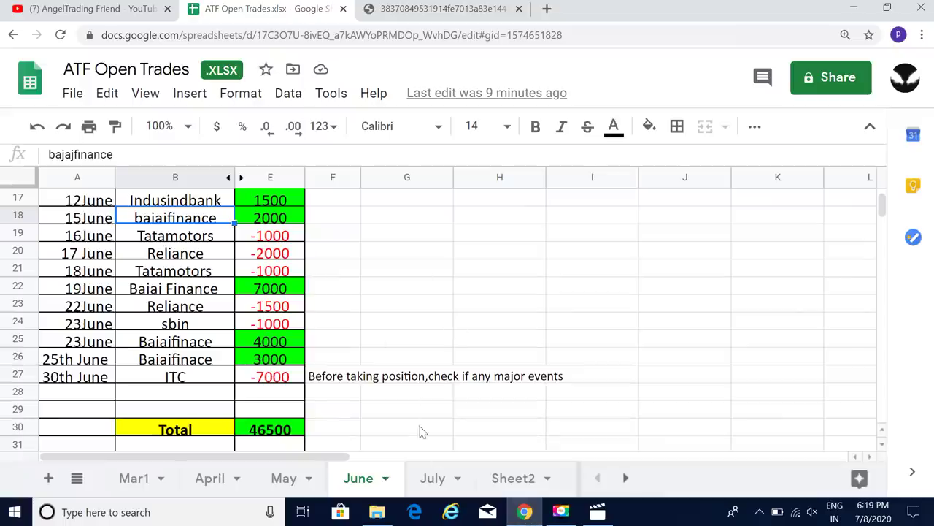
Step: On the July sheet, check the 8th July values and the E11/F11 SUM totals 2000 and 17000
left_click(437, 478)
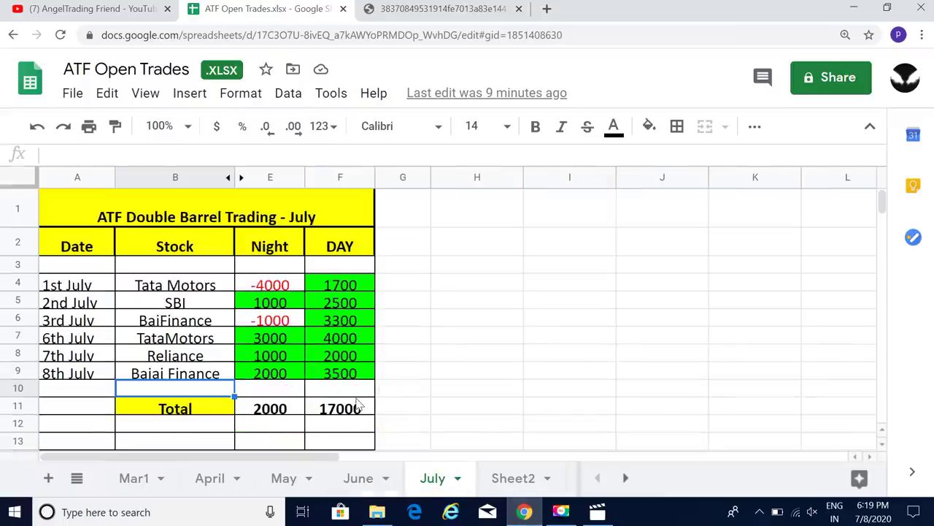
left_click(327, 373)
left_click(263, 377)
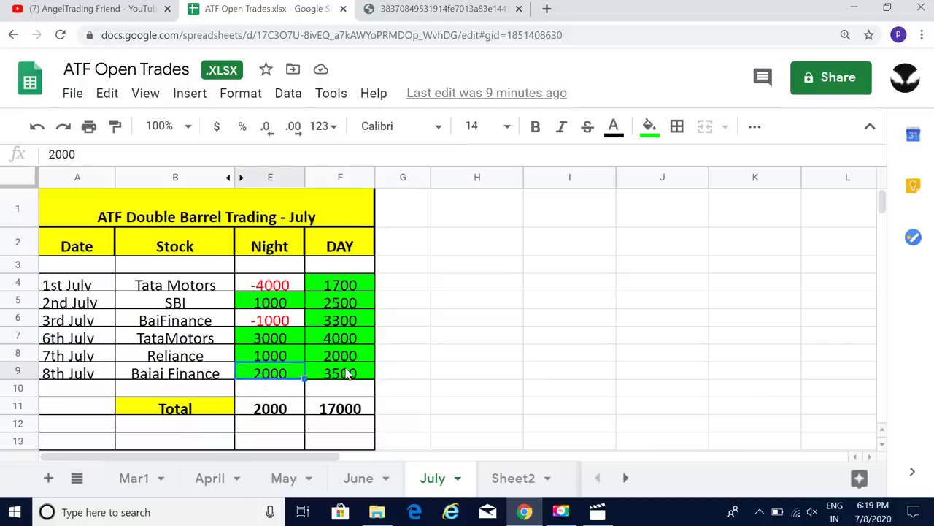
left_click(347, 374)
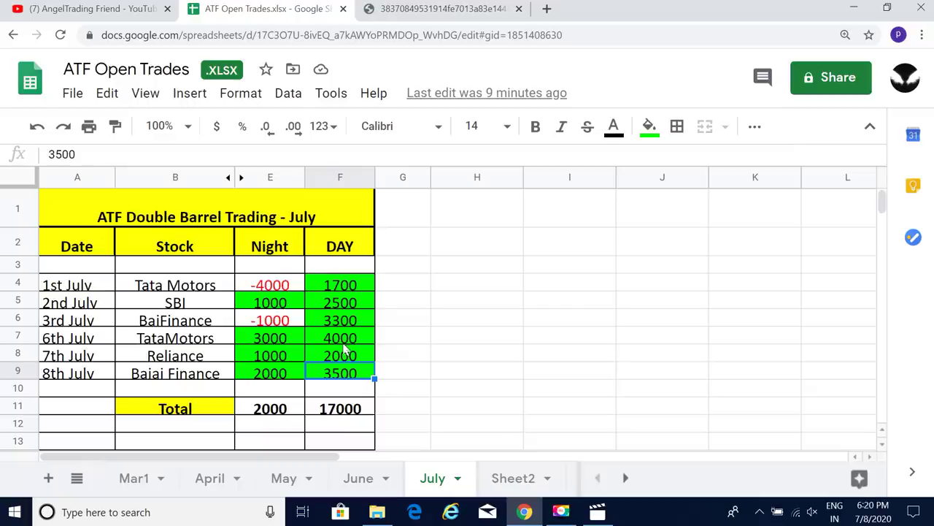
left_click(272, 412)
left_click(334, 411)
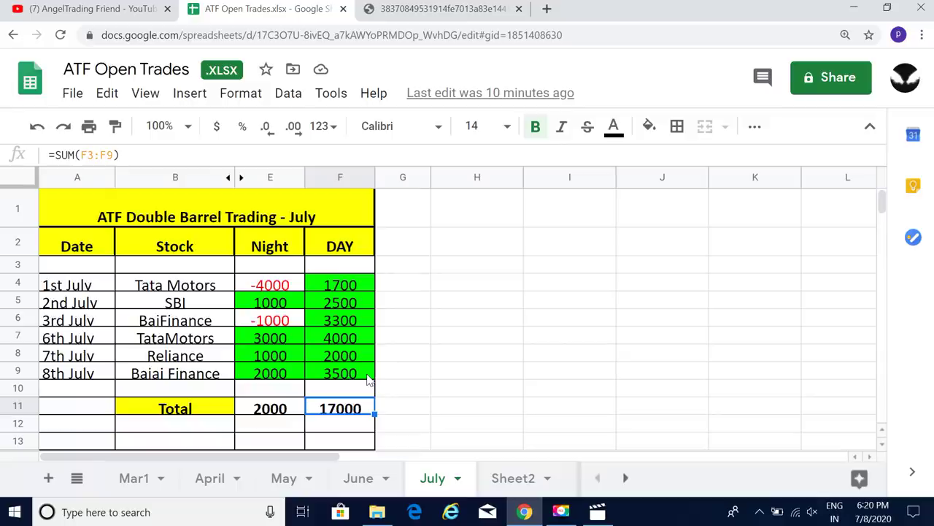
Step: Type a contact phone number into cell I2 of the July sheet
left_click(550, 243)
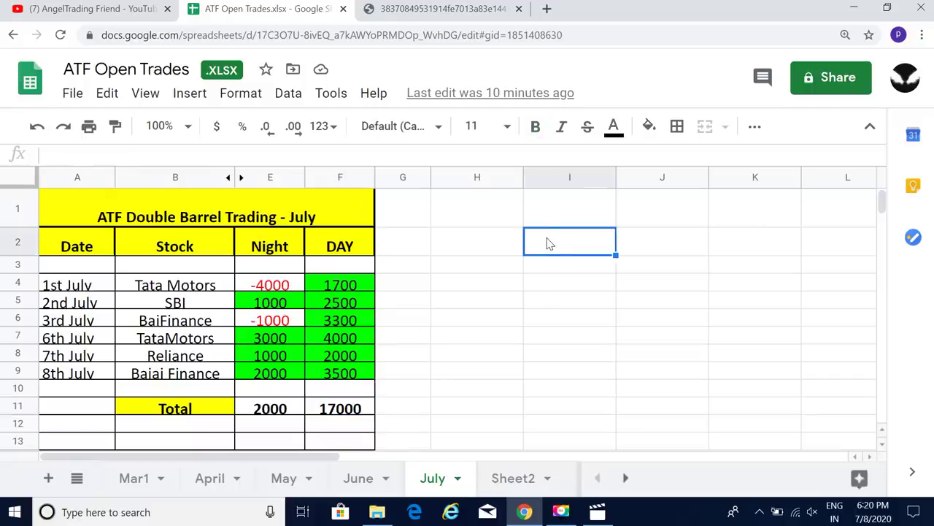
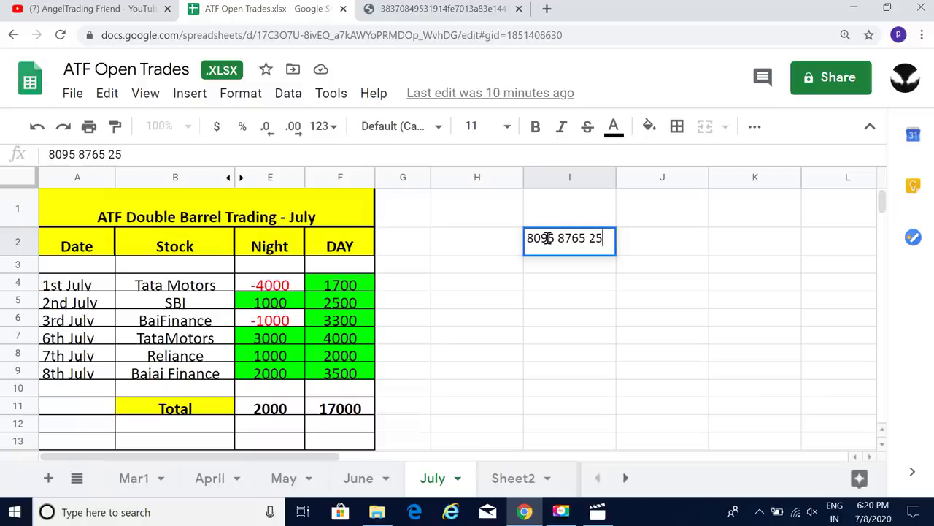
key("Return")
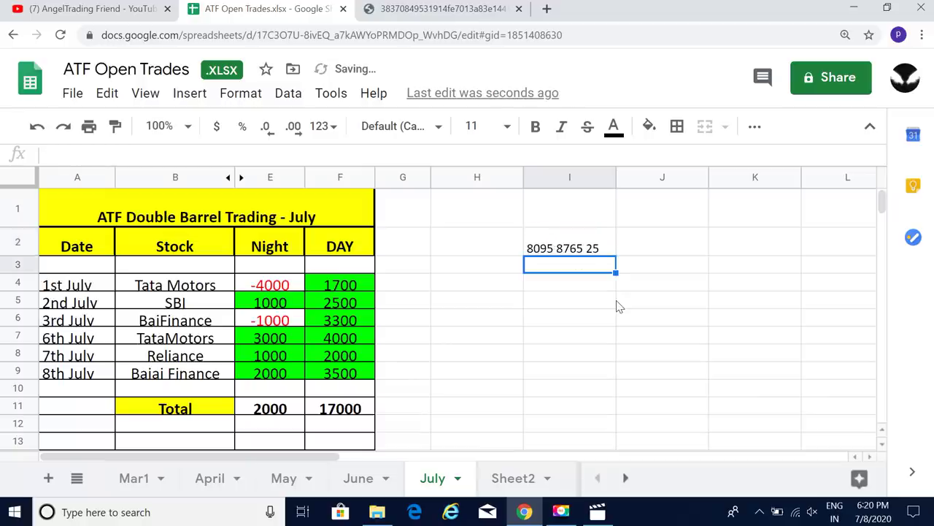